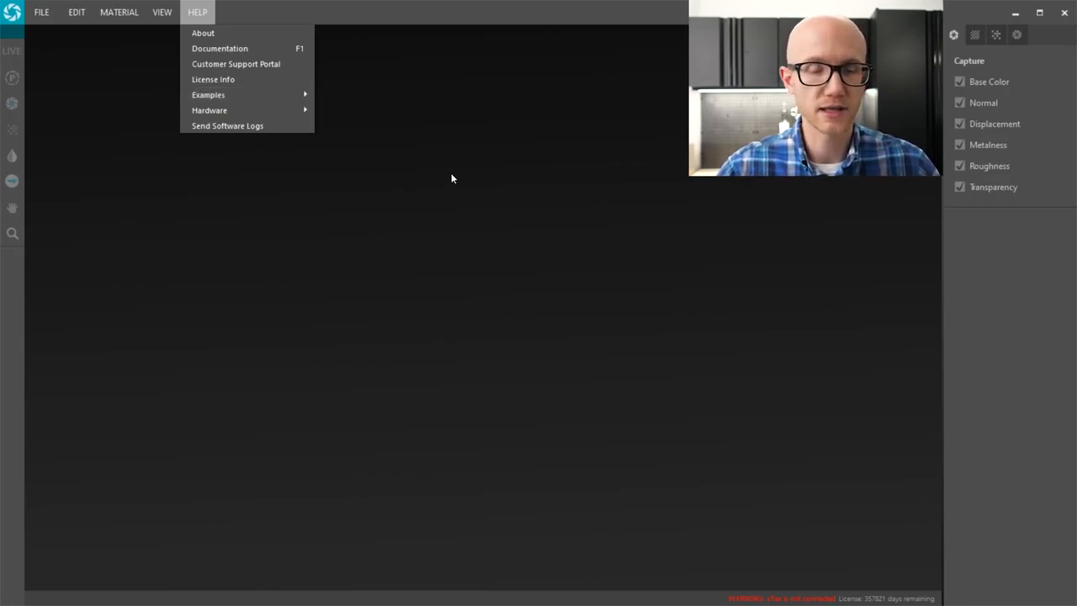
{"action": "mouse_move", "coordinate": [269, 95]}
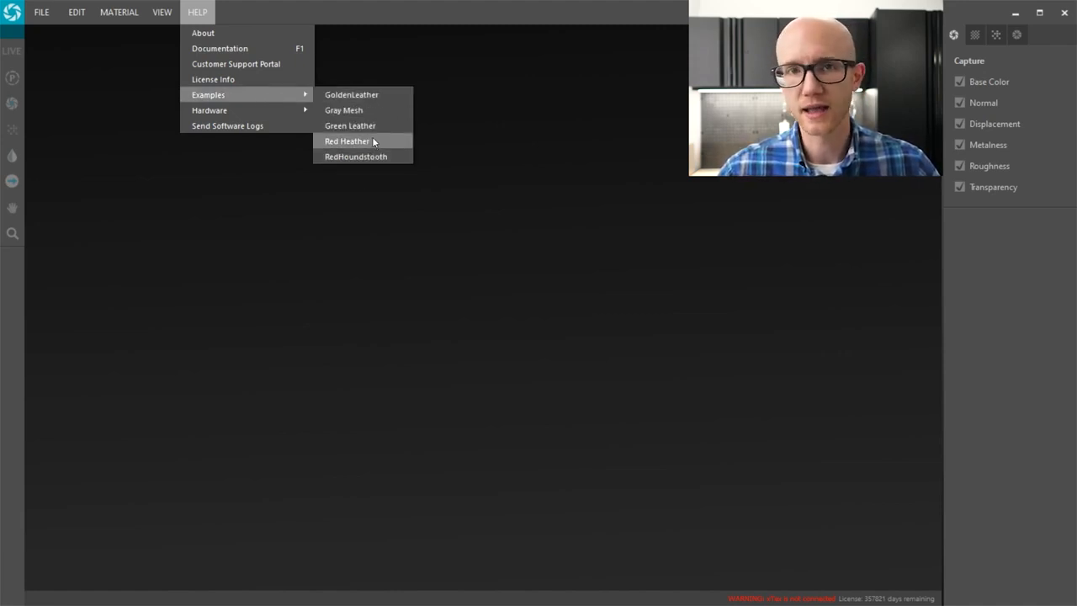
{"action": "left_click", "coordinate": [587, 134]}
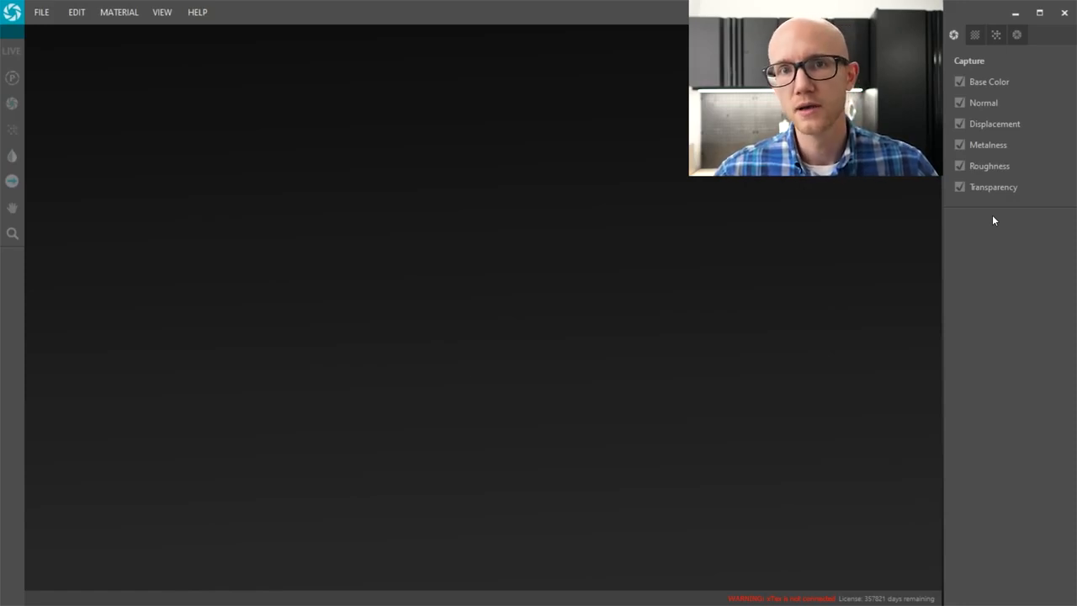
Disable the Roughness, Metalness, Displacement, Normal and Transparency capture maps, leaving only Base Color enabled
{"action": "left_click", "coordinate": [959, 166]}
{"action": "left_click", "coordinate": [960, 145]}
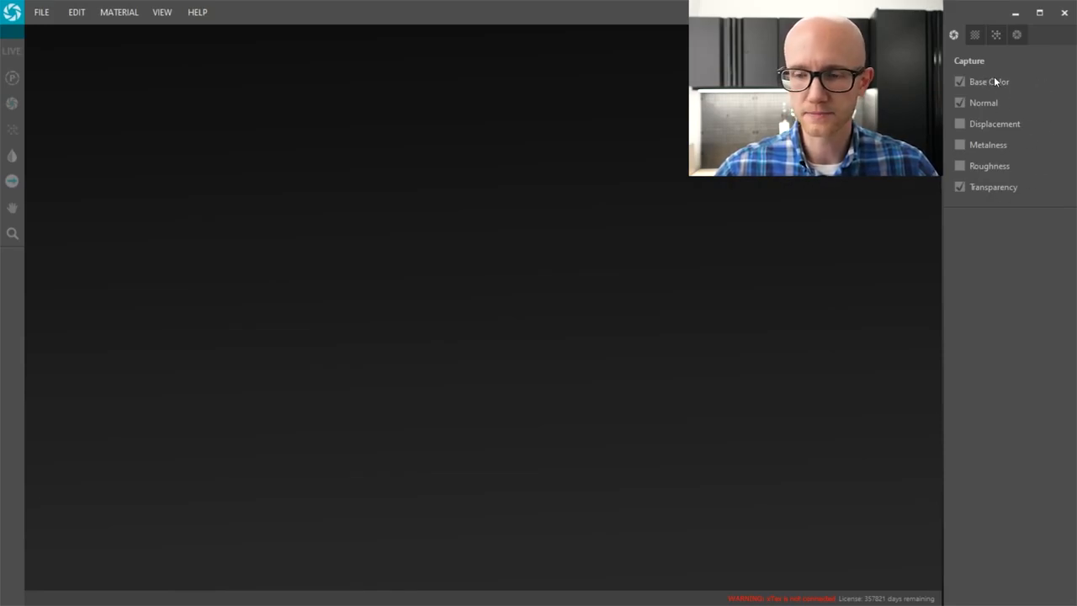
{"action": "left_click", "coordinate": [960, 102]}
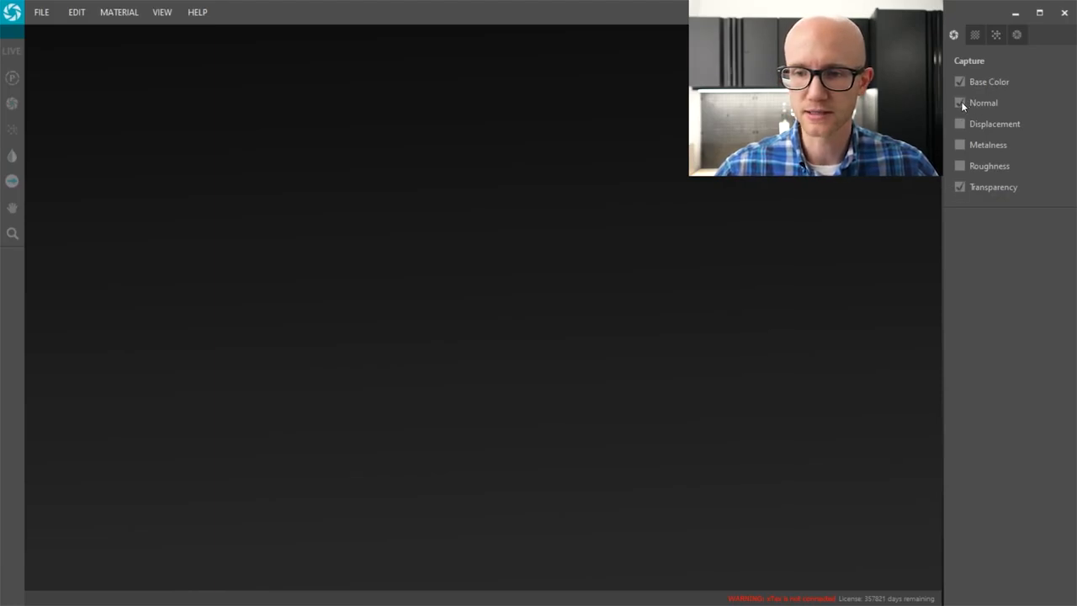
{"action": "left_click", "coordinate": [960, 186]}
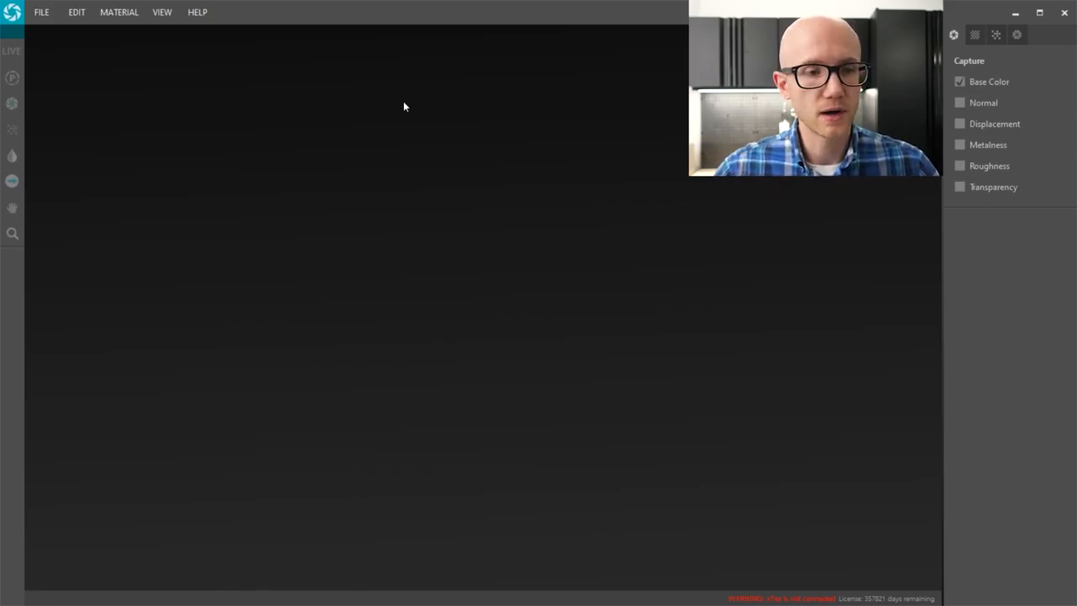
Review the Capture and Textures preferences, including the single-image alpha color, and close them without saving
{"action": "left_click", "coordinate": [81, 16]}
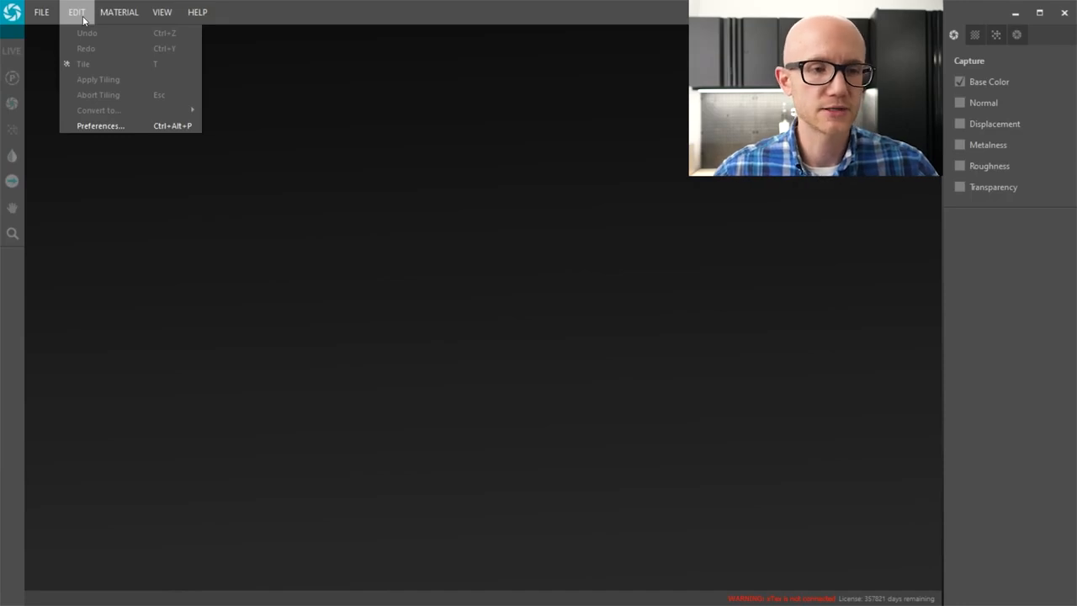
{"action": "left_click", "coordinate": [118, 126]}
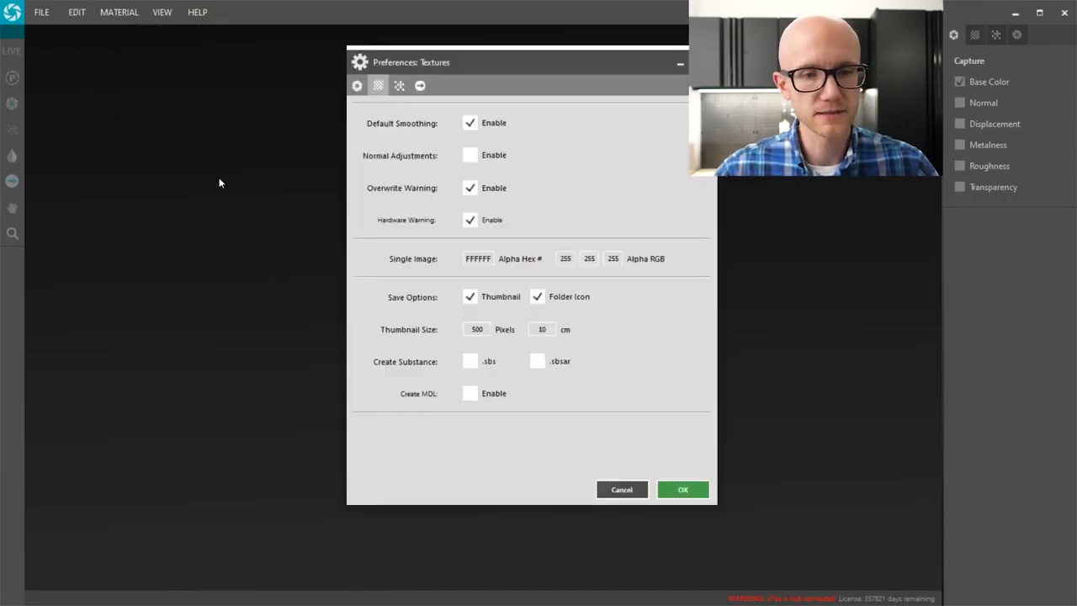
{"action": "left_click", "coordinate": [357, 85]}
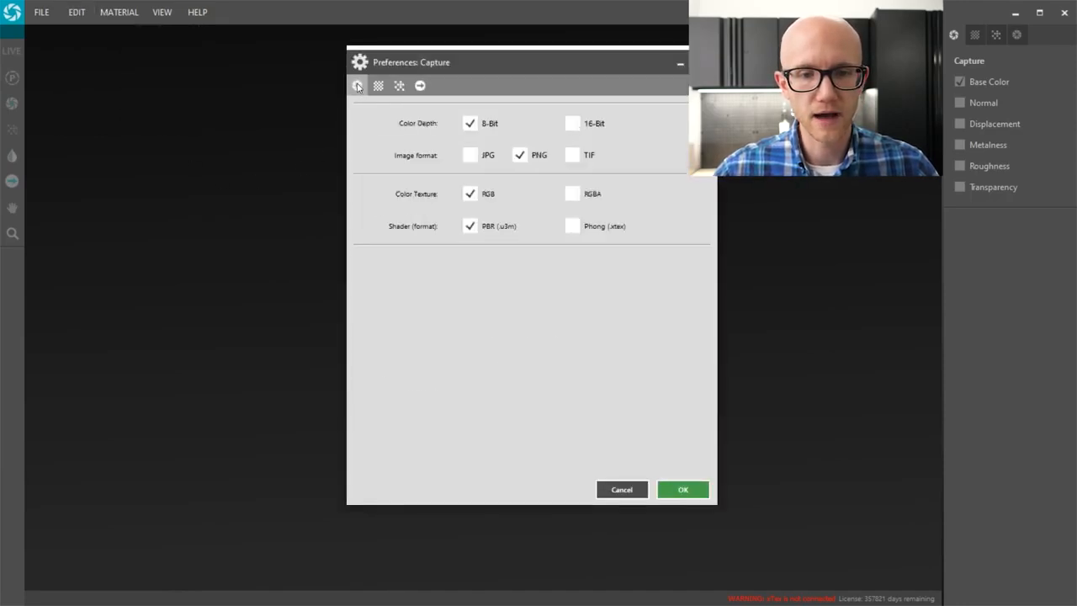
{"action": "left_click", "coordinate": [378, 86]}
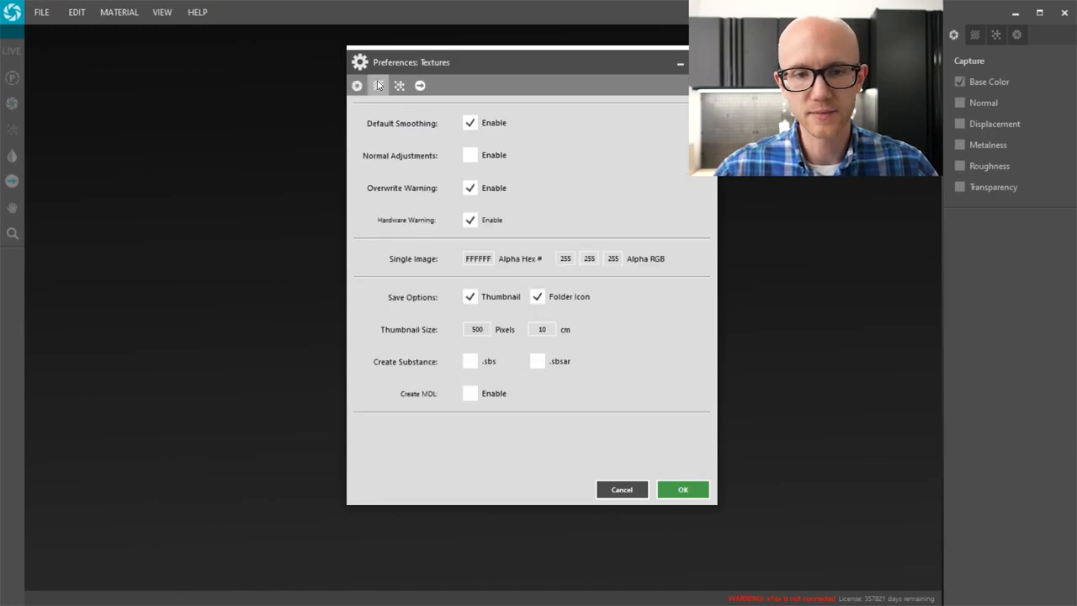
{"action": "left_click_drag", "start_coordinate": [435, 59], "coordinate": [427, 59]}
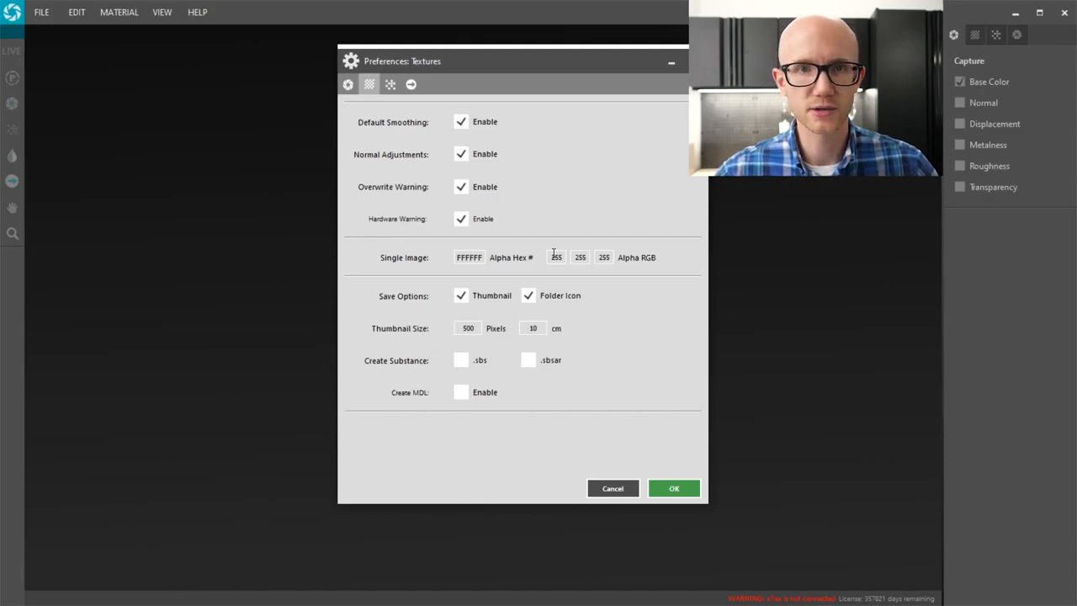
{"action": "left_click_drag", "start_coordinate": [483, 256], "coordinate": [452, 259]}
{"action": "left_click", "coordinate": [485, 257]}
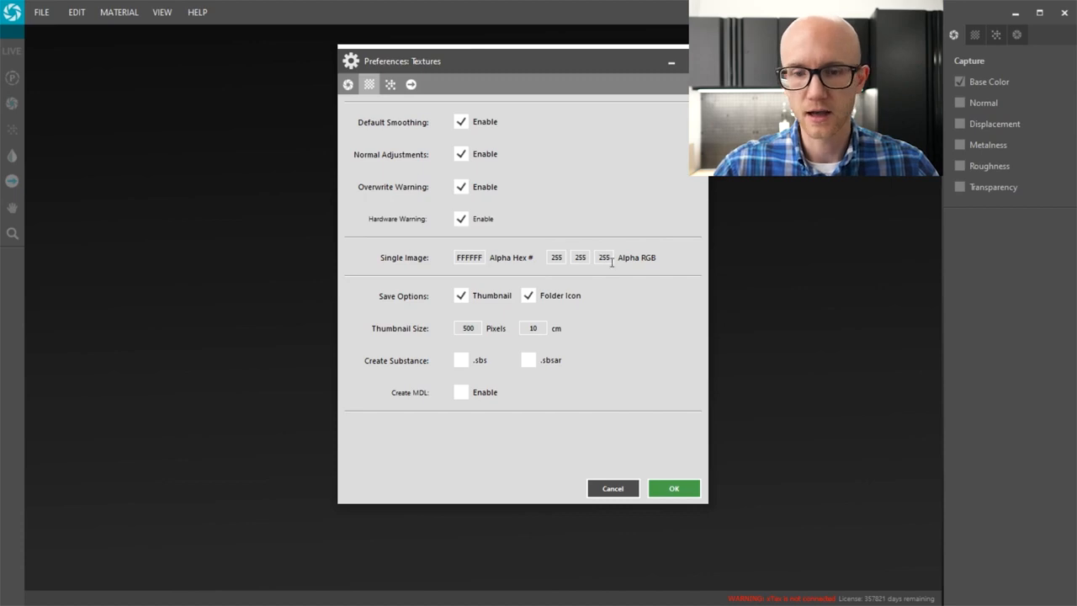
{"action": "left_click", "coordinate": [612, 489]}
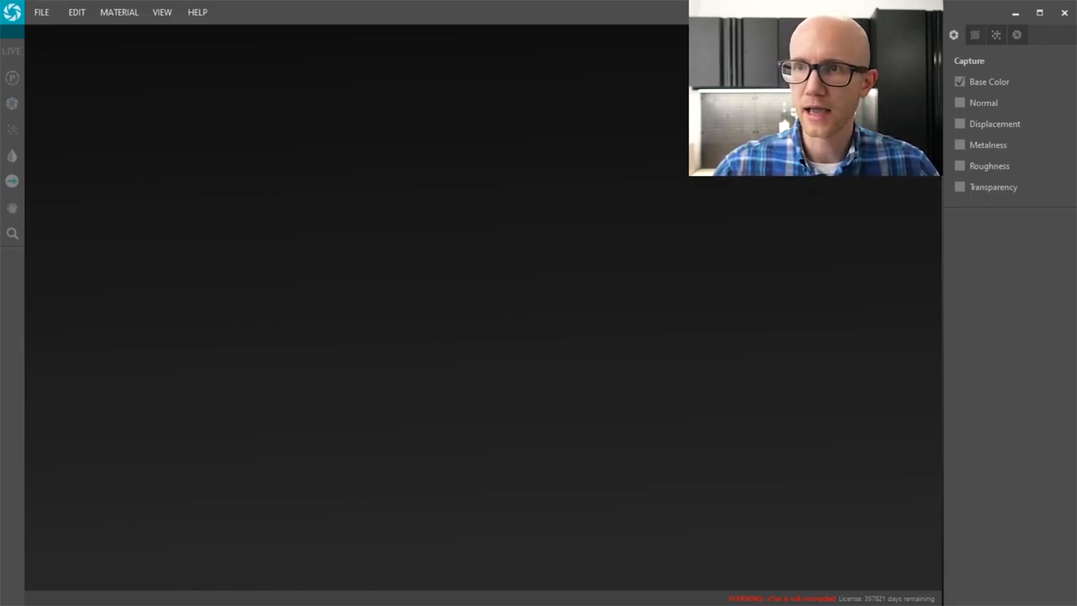
Load the Sample_Fabric image as a Base Color texture and start tiling it
{"action": "left_click_drag", "start_coordinate": [945, 266], "coordinate": [483, 180]}
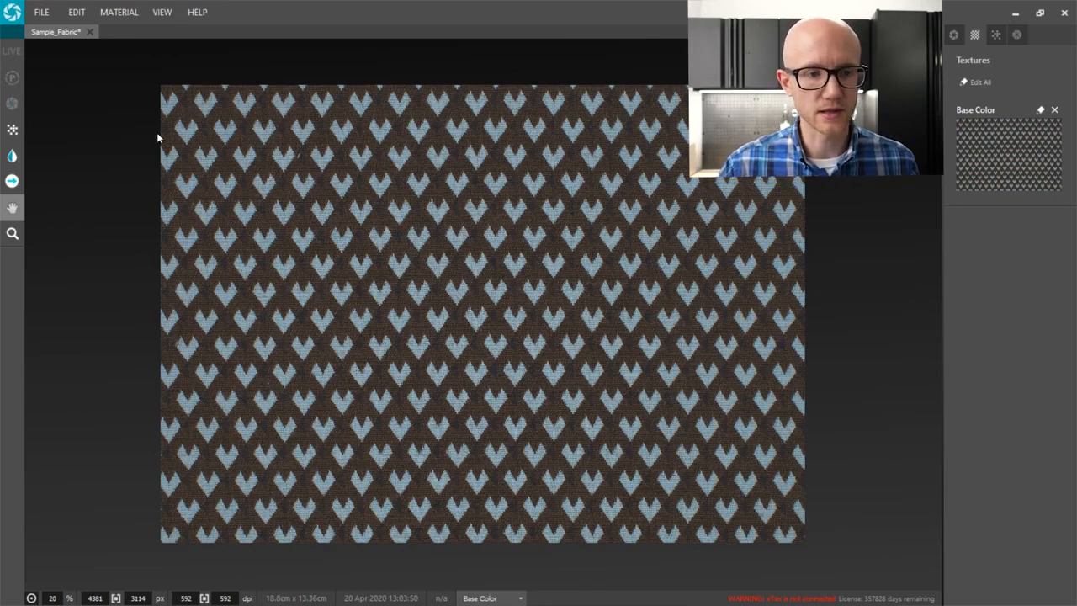
{"action": "left_click", "coordinate": [11, 128]}
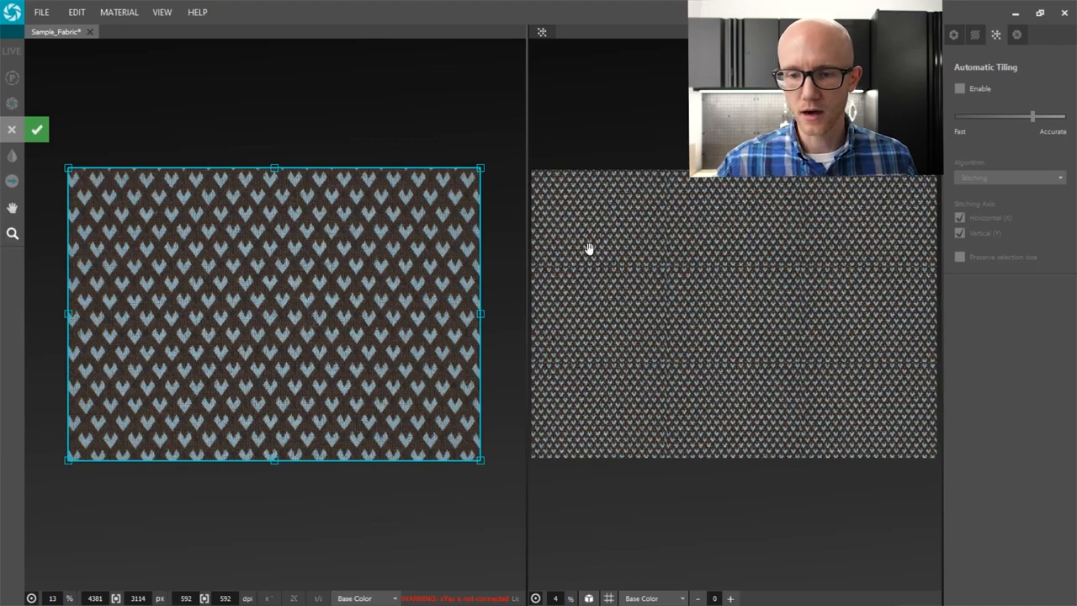
Narrow the tiling selection by pulling its left and right edges inward, and show the seam guides in the tiled preview
{"action": "scroll", "coordinate": [623, 244], "scroll_direction": "up", "scroll_amount": 3}
{"action": "scroll", "coordinate": [722, 258], "scroll_direction": "up", "scroll_amount": 4}
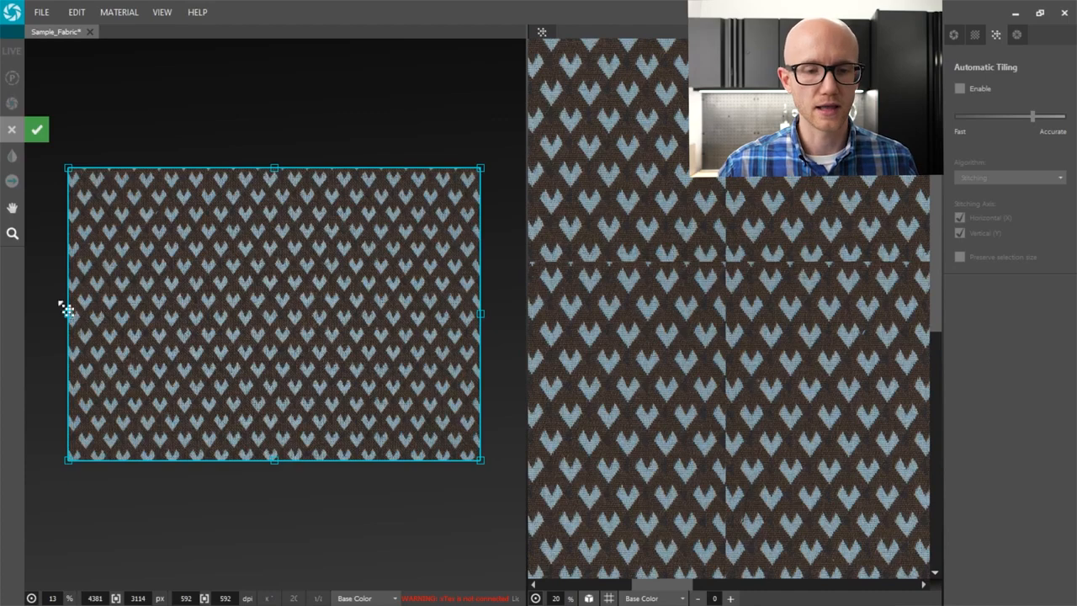
{"action": "scroll", "coordinate": [728, 290], "scroll_direction": "up", "scroll_amount": 4}
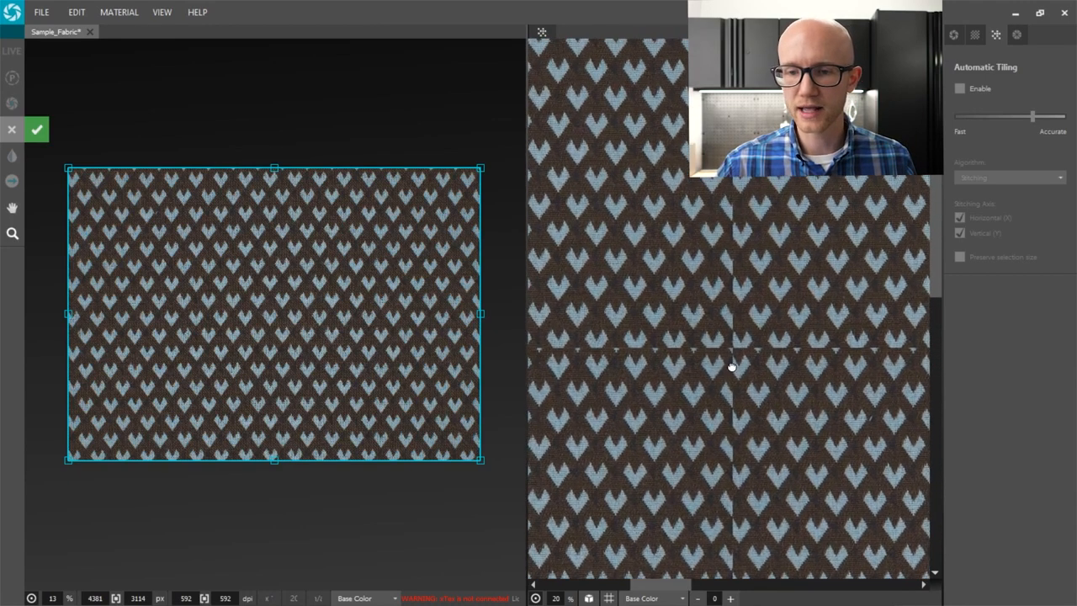
{"action": "middle_click_drag", "start_coordinate": [739, 368], "coordinate": [729, 357]}
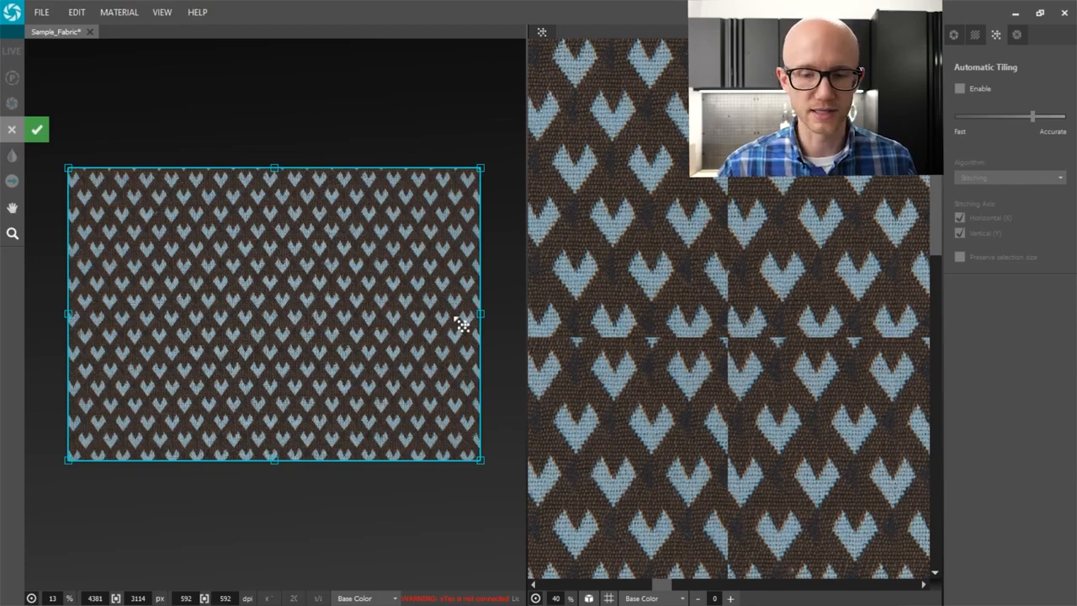
{"action": "left_click_drag", "start_coordinate": [480, 314], "coordinate": [433, 314]}
{"action": "left_click_drag", "start_coordinate": [72, 313], "coordinate": [129, 313]}
{"action": "left_click_drag", "start_coordinate": [695, 382], "coordinate": [695, 549]}
{"action": "left_click", "coordinate": [611, 598]}
{"action": "left_click_drag", "start_coordinate": [770, 401], "coordinate": [745, 419]}
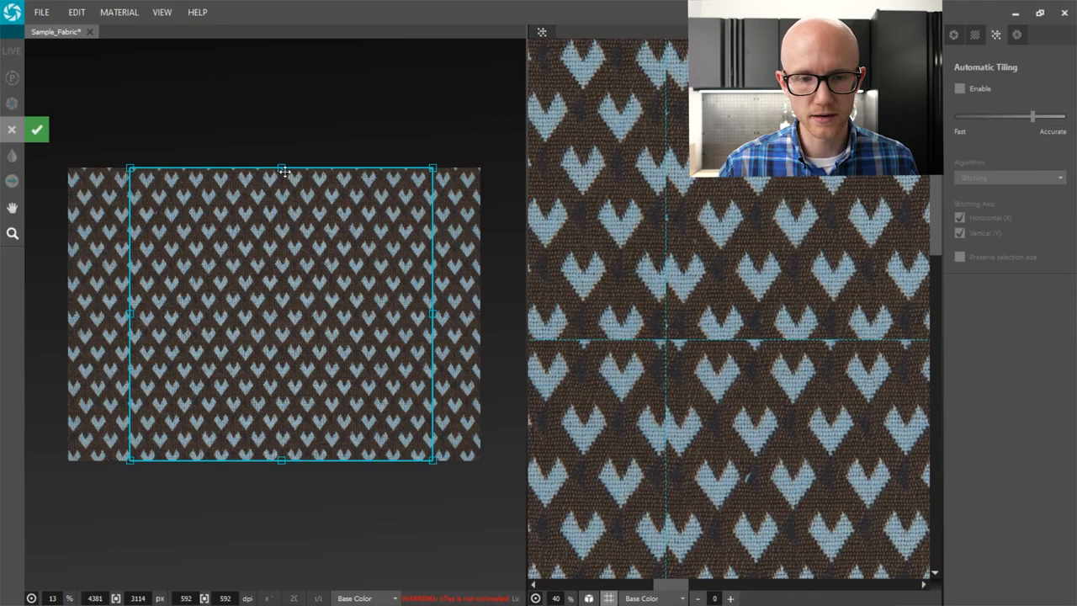
Pull the upper and lower edges of the tiling selection inward to match the heart rows across the horizontal seam
{"action": "left_click_drag", "start_coordinate": [281, 169], "coordinate": [280, 209]}
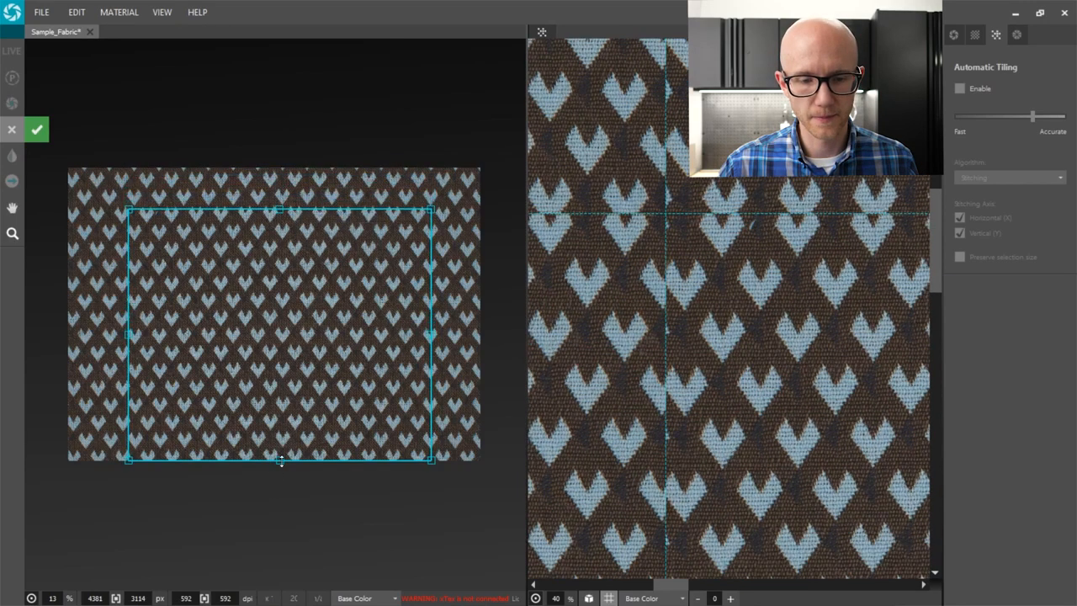
{"action": "left_click_drag", "start_coordinate": [281, 461], "coordinate": [285, 437]}
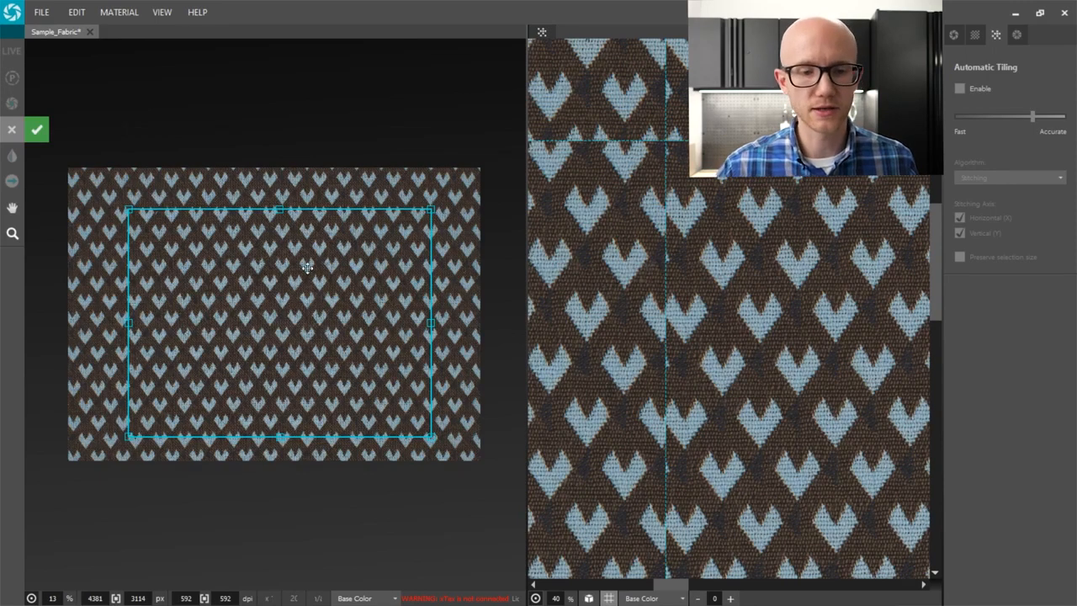
{"action": "left_click_drag", "start_coordinate": [723, 276], "coordinate": [690, 371]}
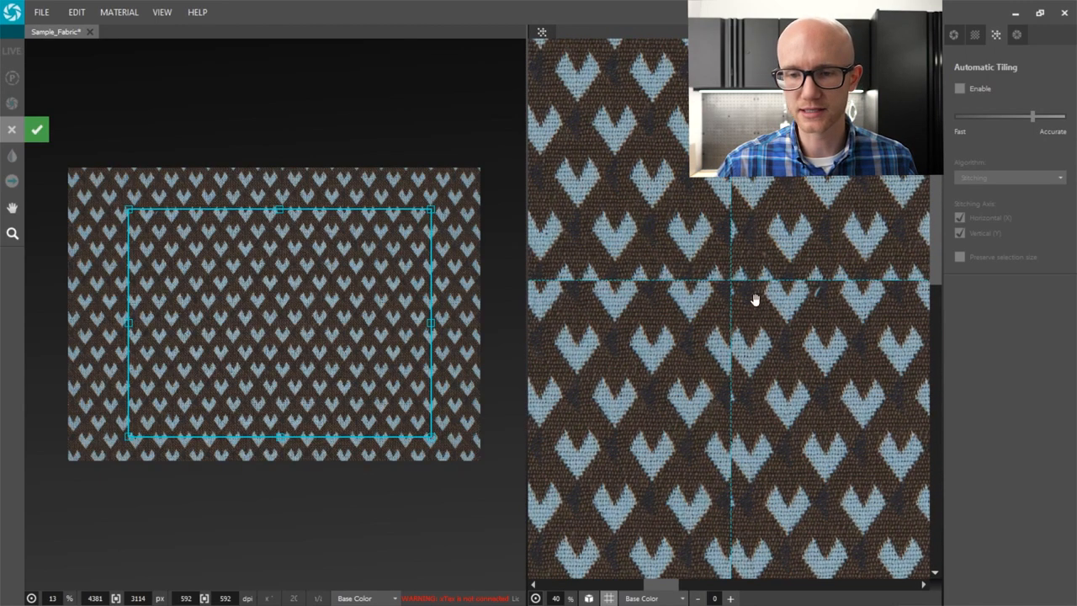
{"action": "left_click_drag", "start_coordinate": [744, 327], "coordinate": [744, 367]}
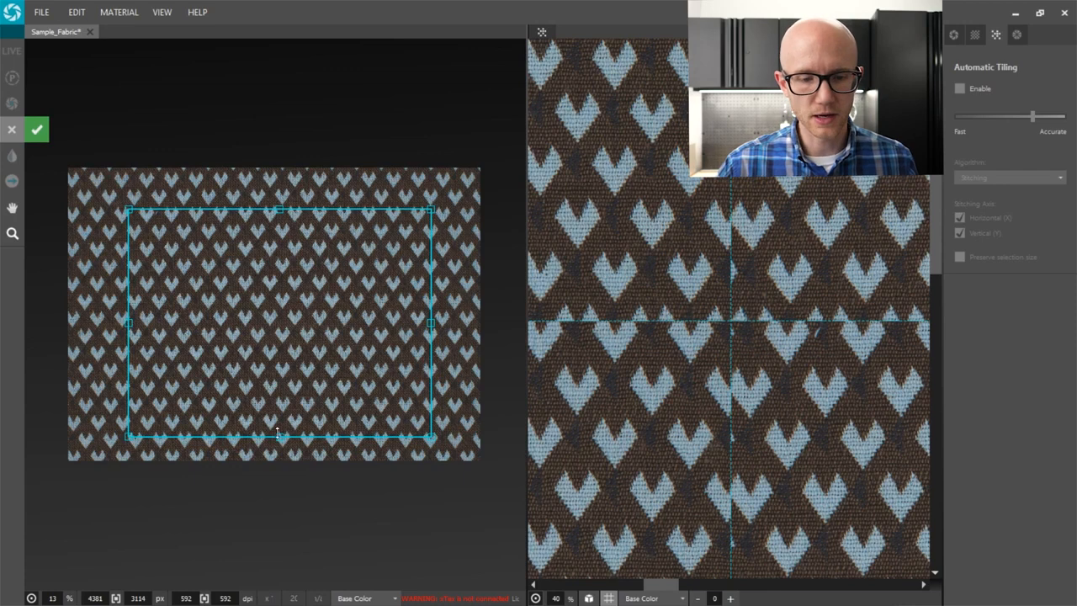
Nudge the selection's left edge inward so the hearts align across the vertical seam, and hide the seam guides
{"action": "left_click_drag", "start_coordinate": [128, 322], "coordinate": [134, 322]}
{"action": "left_click_drag", "start_coordinate": [759, 344], "coordinate": [754, 428]}
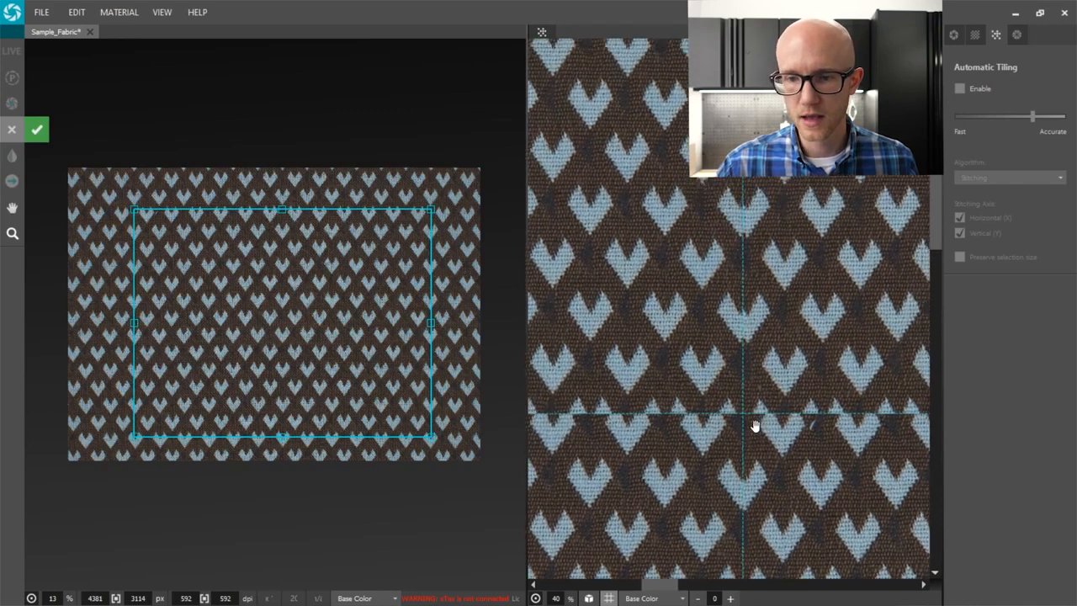
{"action": "scroll", "coordinate": [755, 409], "scroll_direction": "down", "scroll_amount": 5}
{"action": "scroll", "coordinate": [734, 265], "scroll_direction": "up", "scroll_amount": 4}
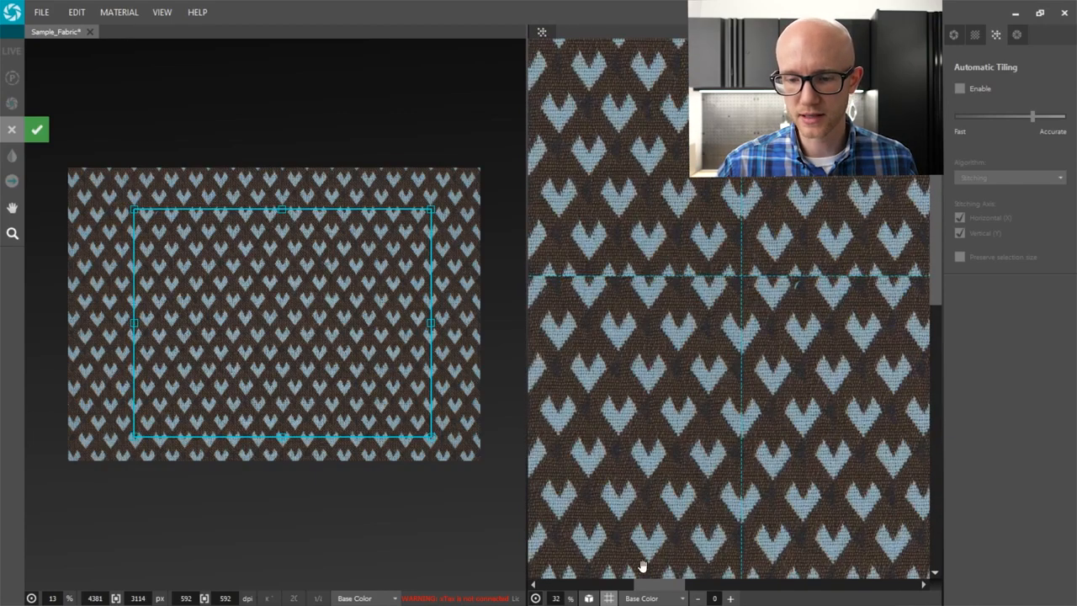
{"action": "left_click", "coordinate": [603, 599]}
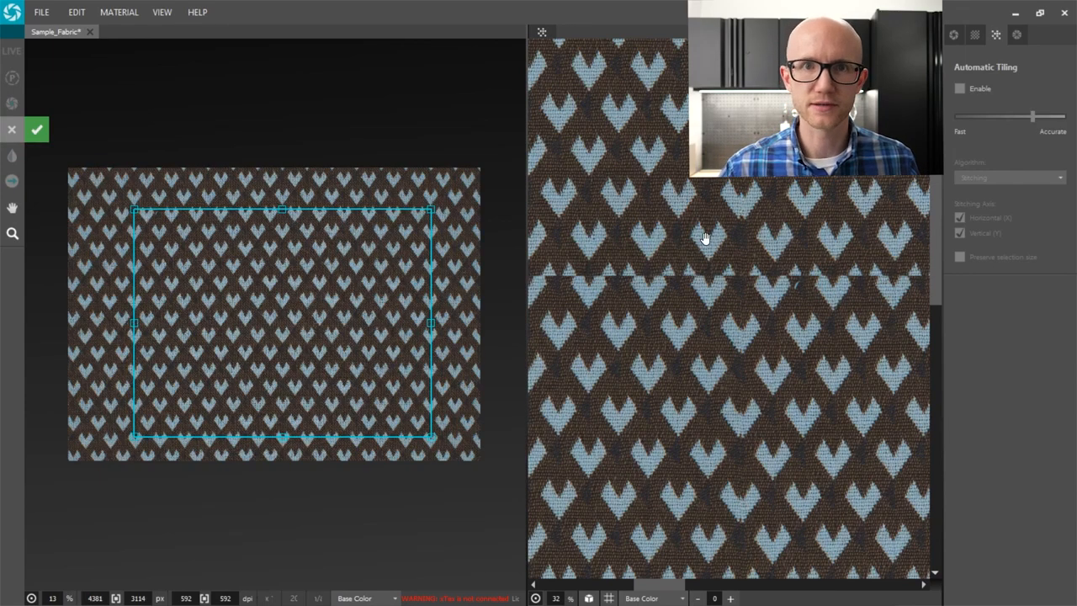
Enable automatic tiling with the Stitching algorithm and inspect the heart pattern in the tiled preview for seams
{"action": "left_click", "coordinate": [960, 88]}
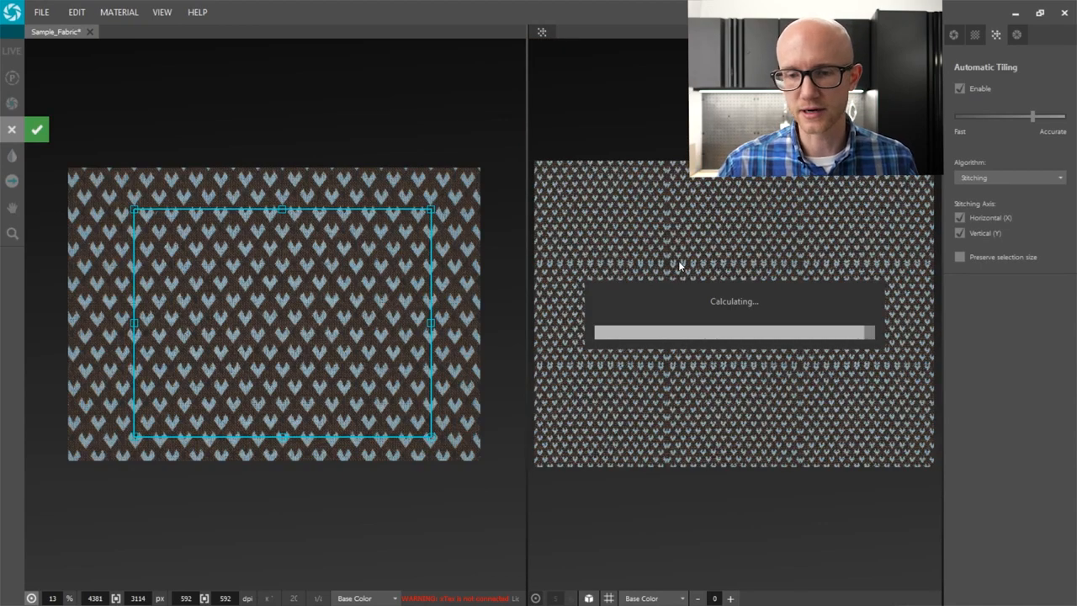
{"action": "scroll", "coordinate": [706, 263], "scroll_direction": "up", "scroll_amount": 5}
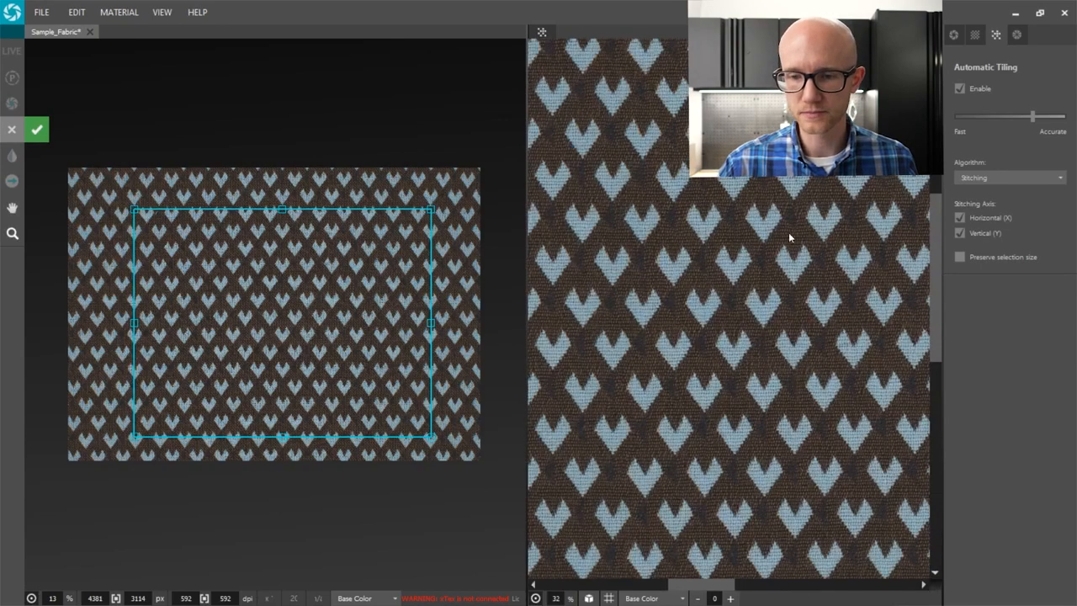
{"action": "middle_click_drag", "start_coordinate": [788, 233], "coordinate": [676, 328]}
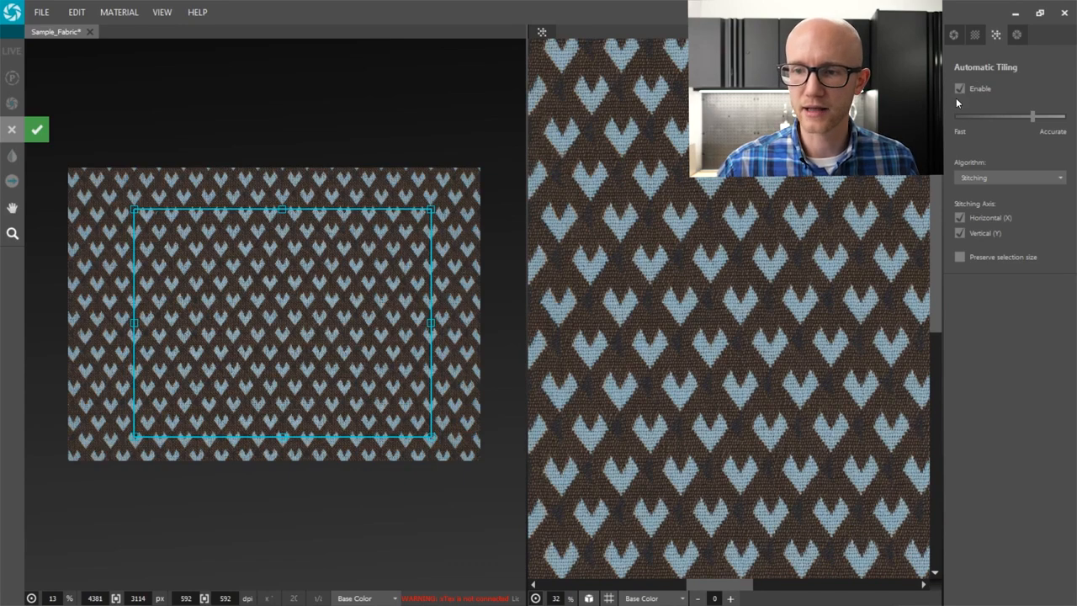
{"action": "middle_click_drag", "start_coordinate": [752, 247], "coordinate": [728, 299]}
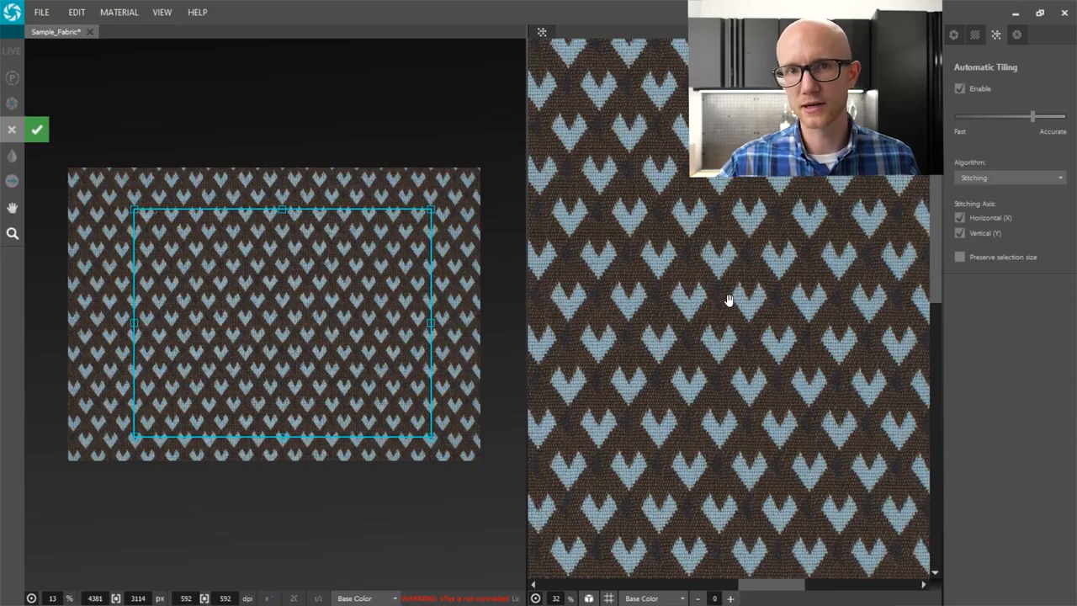
{"action": "scroll", "coordinate": [729, 300], "scroll_direction": "down", "scroll_amount": 5}
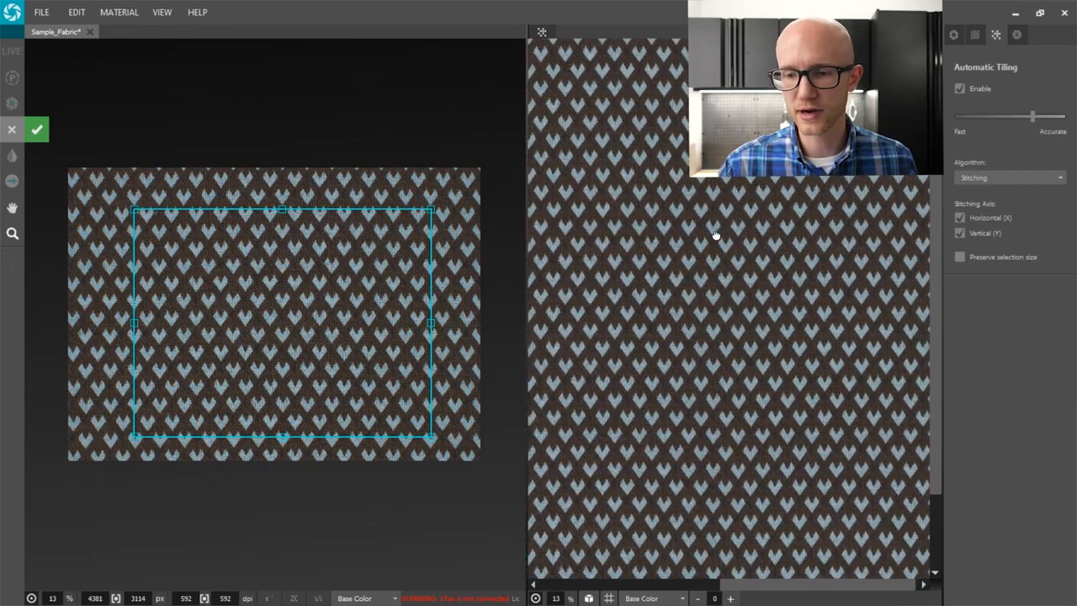
{"action": "scroll", "coordinate": [666, 295], "scroll_direction": "up", "scroll_amount": 3}
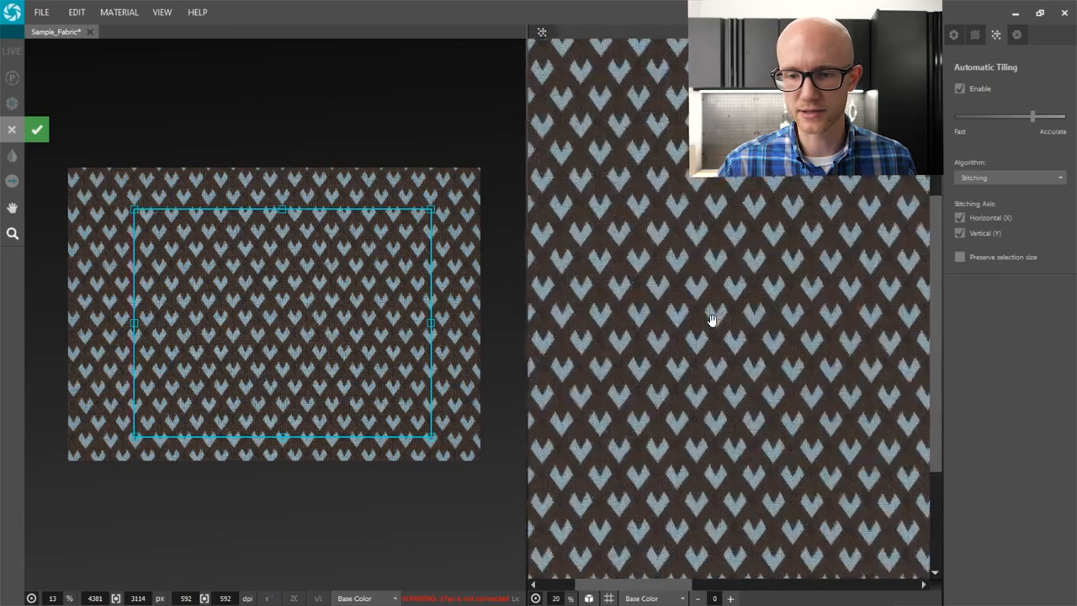
{"action": "left_click_drag", "start_coordinate": [806, 351], "coordinate": [817, 305]}
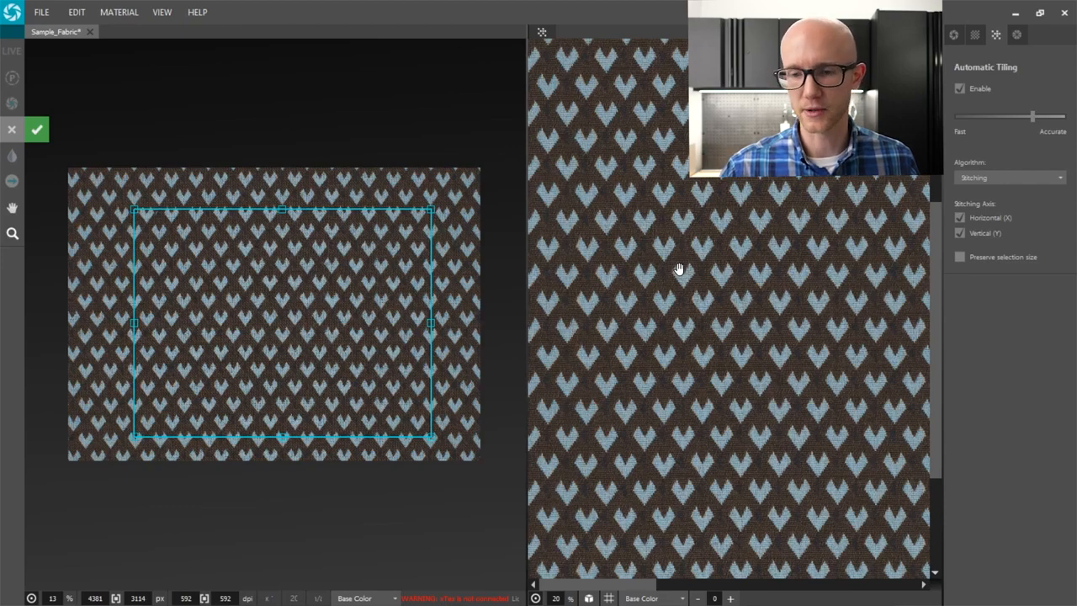
{"action": "scroll", "coordinate": [810, 278], "scroll_direction": "up", "scroll_amount": 1}
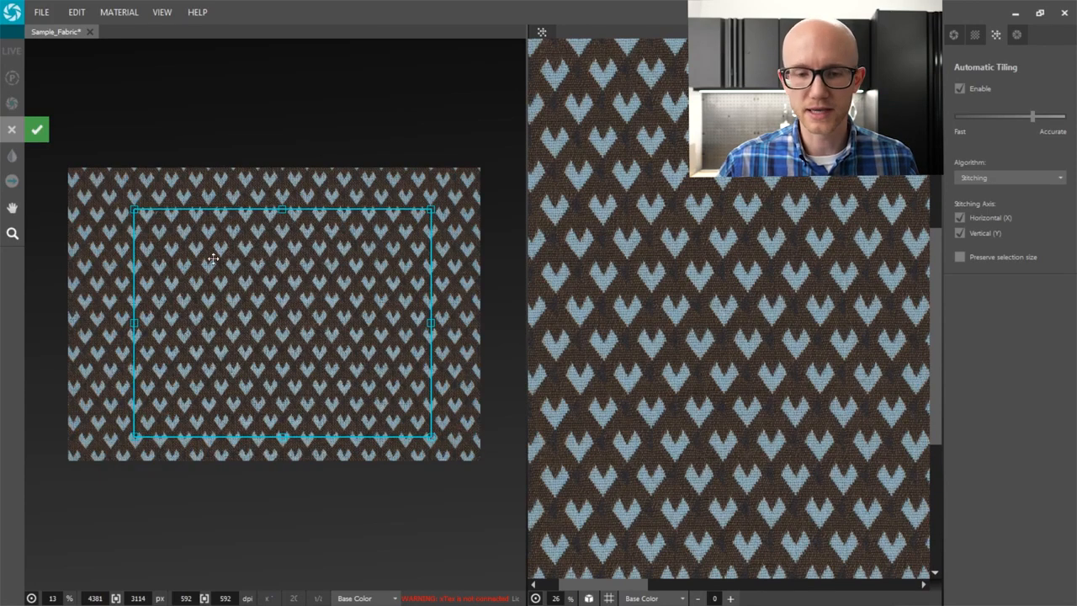
Switch the automatic tiling algorithm to Pattern Recognition
{"action": "left_click", "coordinate": [1010, 179]}
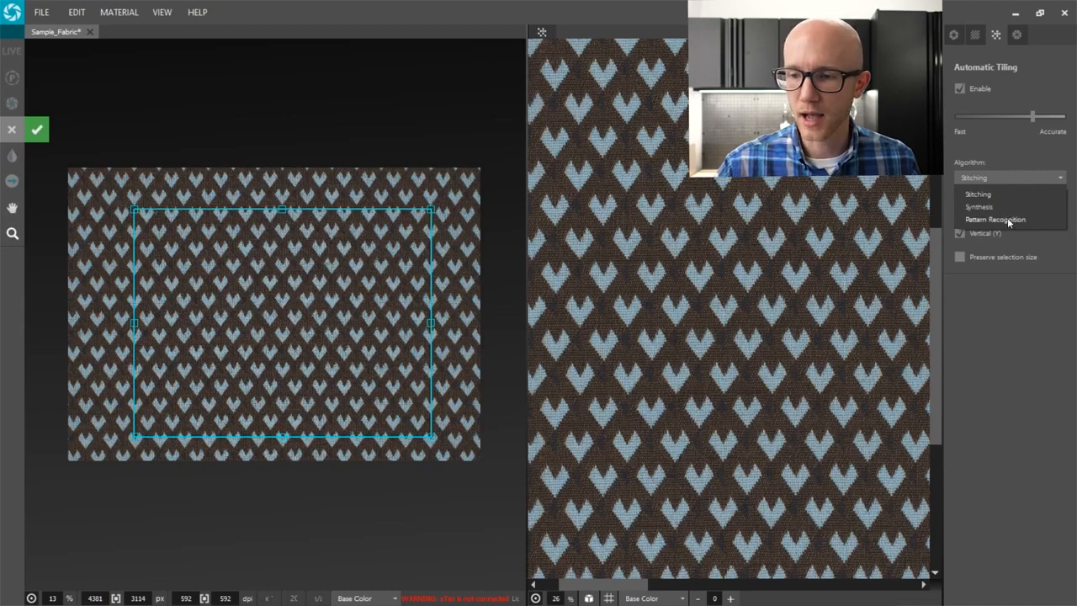
{"action": "left_click", "coordinate": [996, 218]}
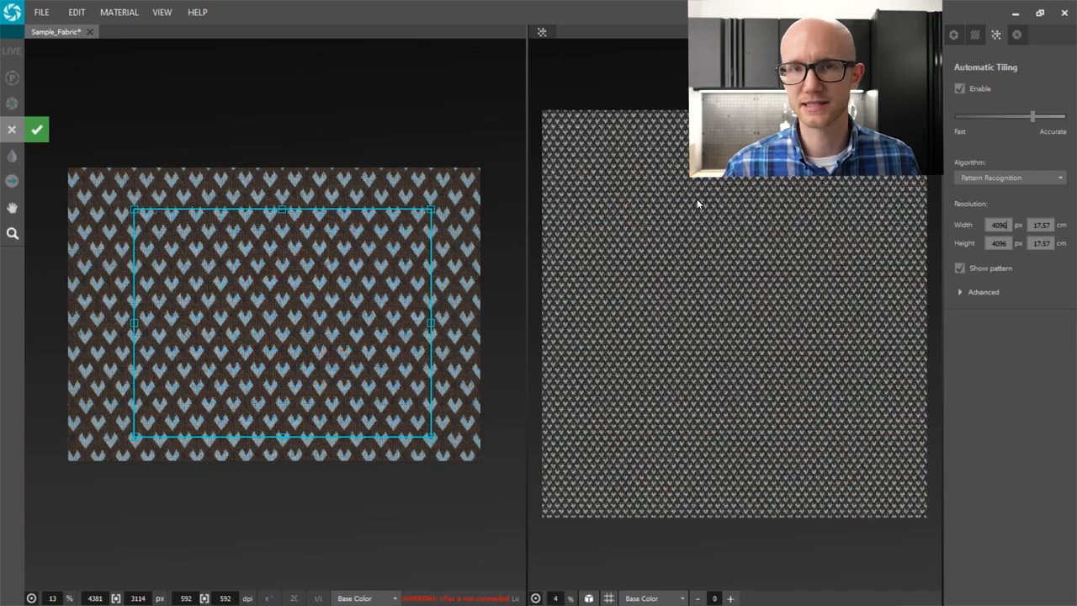
Inspect the Pattern Recognition tiling up close in the 2D preview, and show it on the 3D Cloth model
{"action": "scroll", "coordinate": [696, 202], "scroll_direction": "up", "scroll_amount": 3}
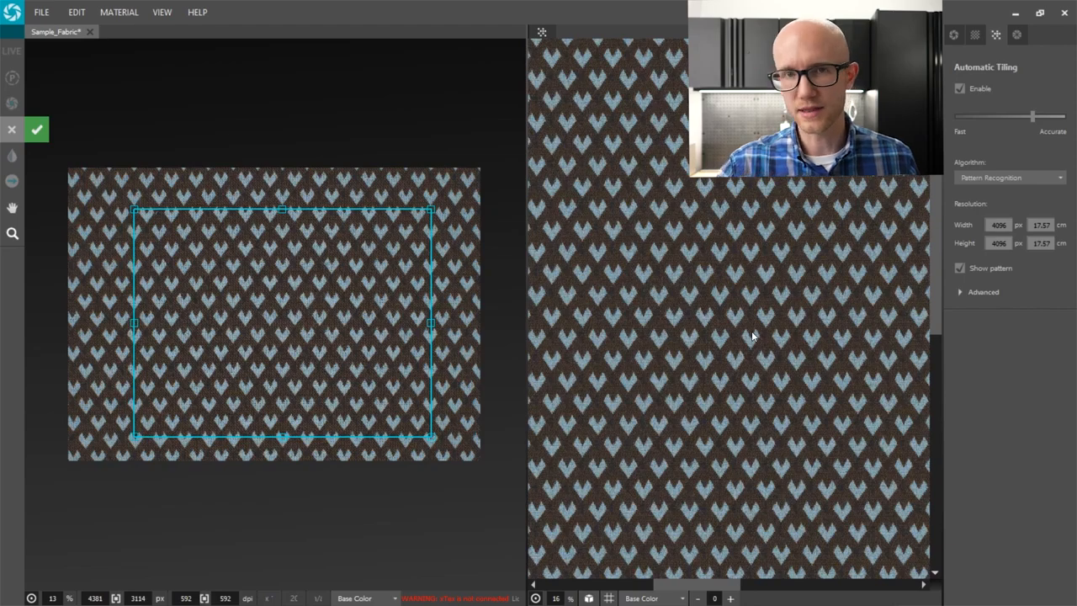
{"action": "scroll", "coordinate": [697, 319], "scroll_direction": "up", "scroll_amount": 2}
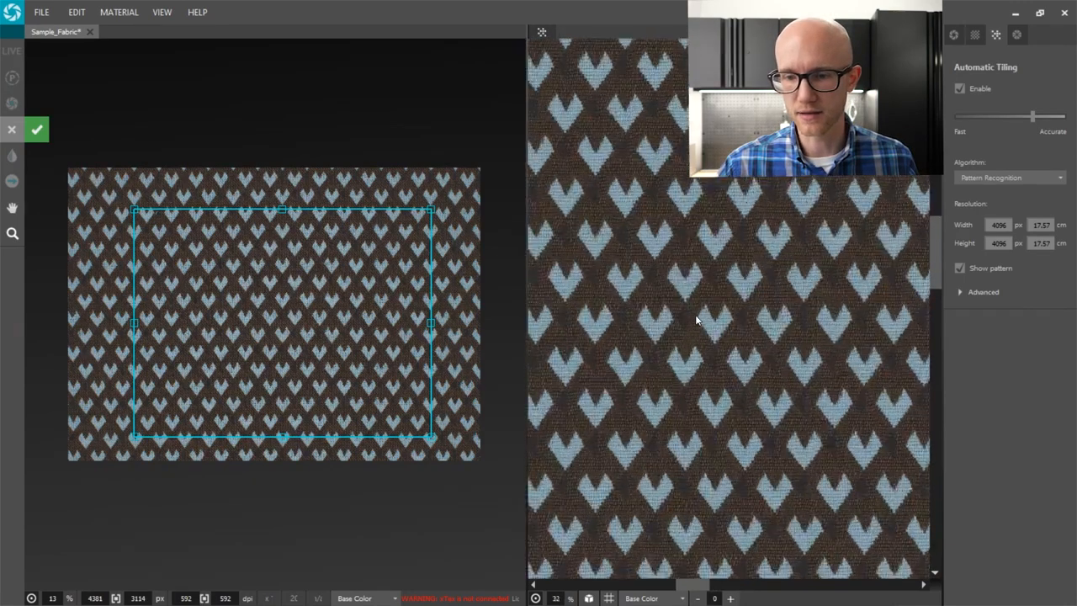
{"action": "scroll", "coordinate": [697, 320], "scroll_direction": "down", "scroll_amount": 3}
{"action": "middle_click_drag", "start_coordinate": [697, 320], "coordinate": [698, 289]}
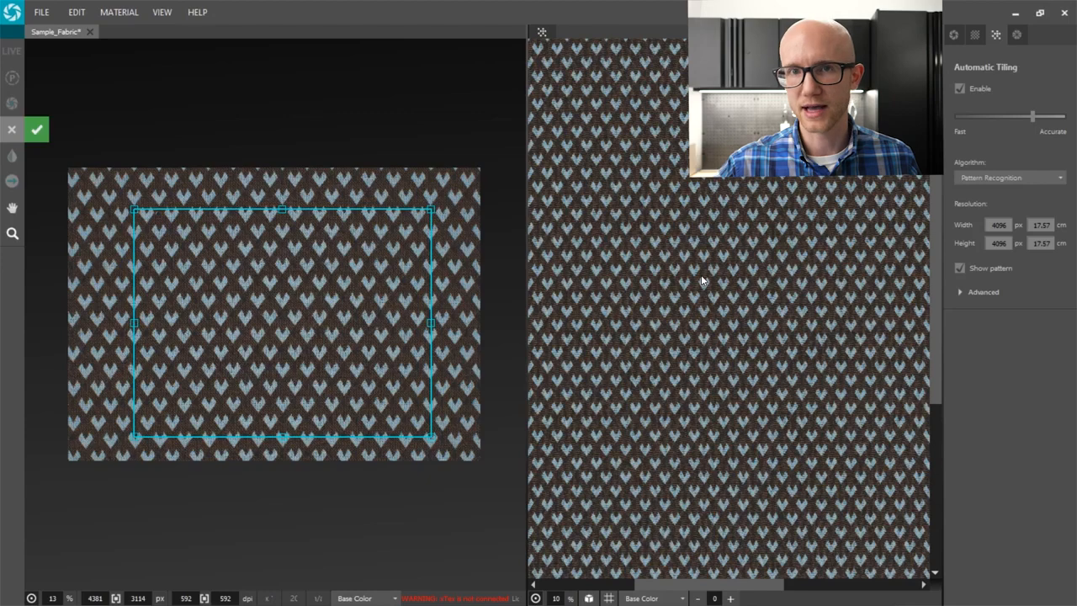
{"action": "left_click", "coordinate": [590, 598]}
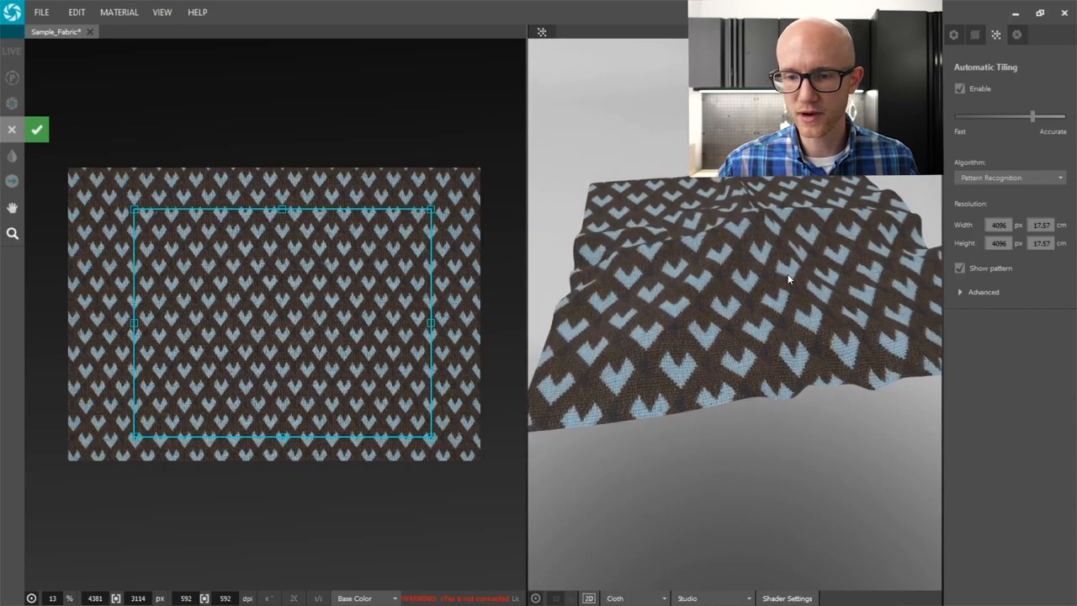
{"action": "left_click_drag", "start_coordinate": [766, 296], "coordinate": [770, 457]}
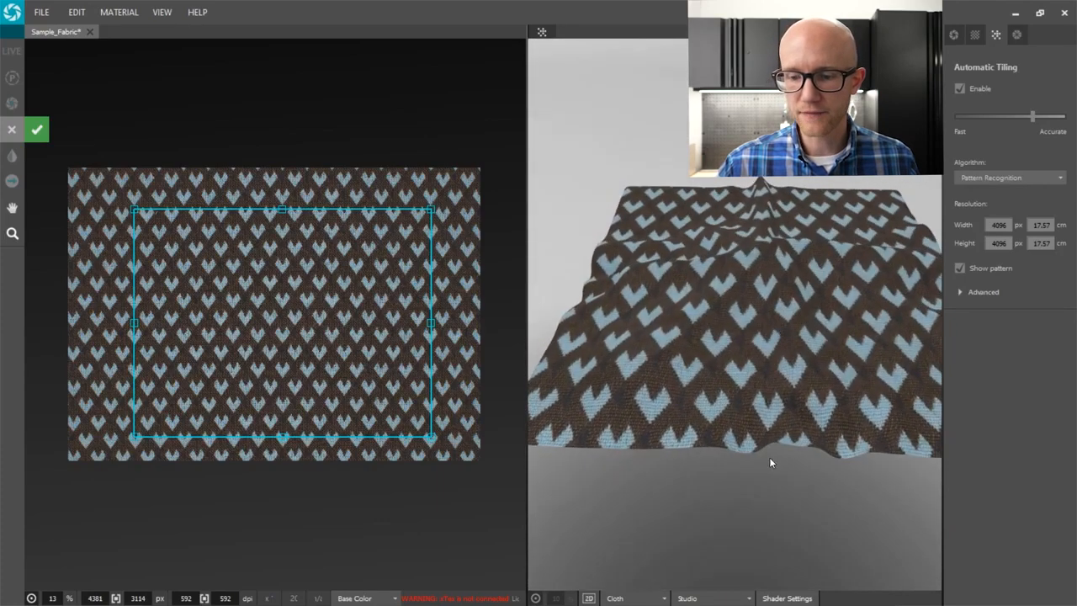
Set the 3D cloth's UV repeat to 611 mm and examine the draped heart pattern for visible repeats or seams
{"action": "left_click", "coordinate": [788, 598]}
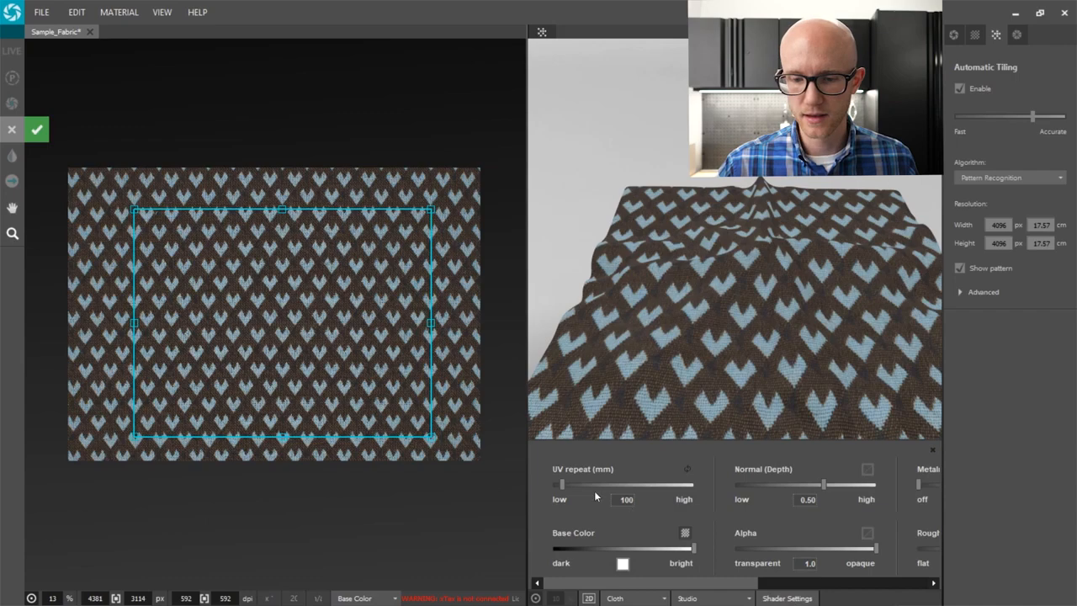
{"action": "left_click_drag", "start_coordinate": [562, 486], "coordinate": [606, 488]}
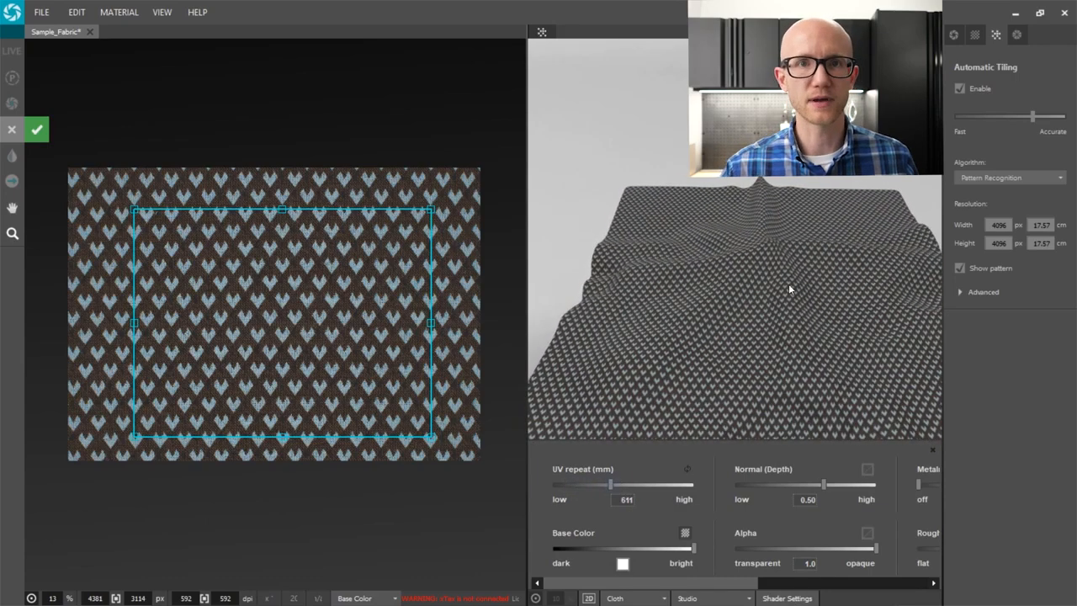
{"action": "left_click_drag", "start_coordinate": [788, 261], "coordinate": [722, 293]}
{"action": "scroll", "coordinate": [754, 304], "scroll_direction": "up", "scroll_amount": 6}
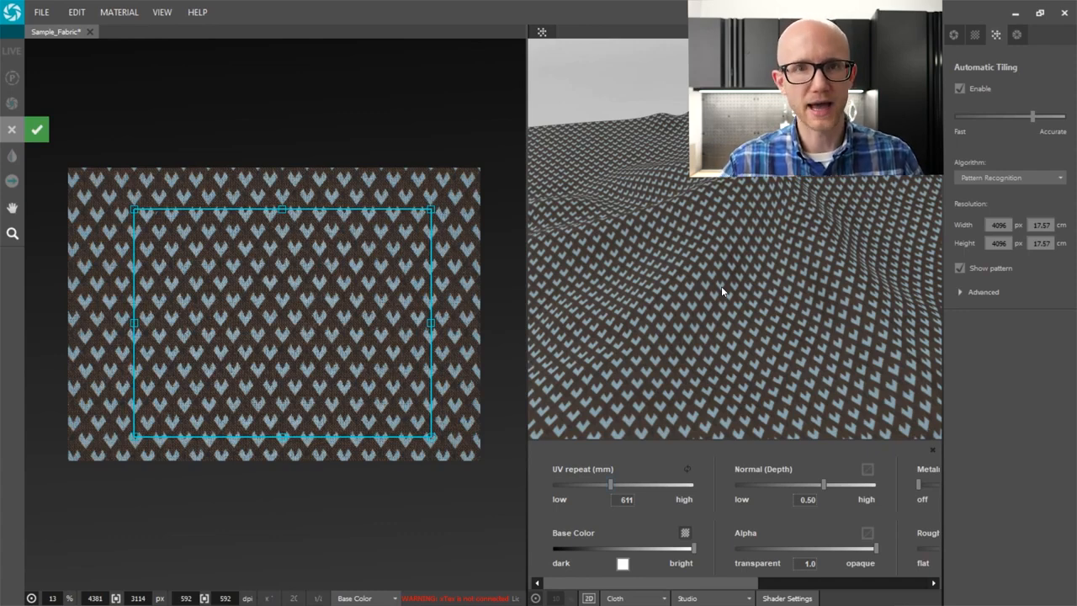
{"action": "left_click", "coordinate": [997, 179]}
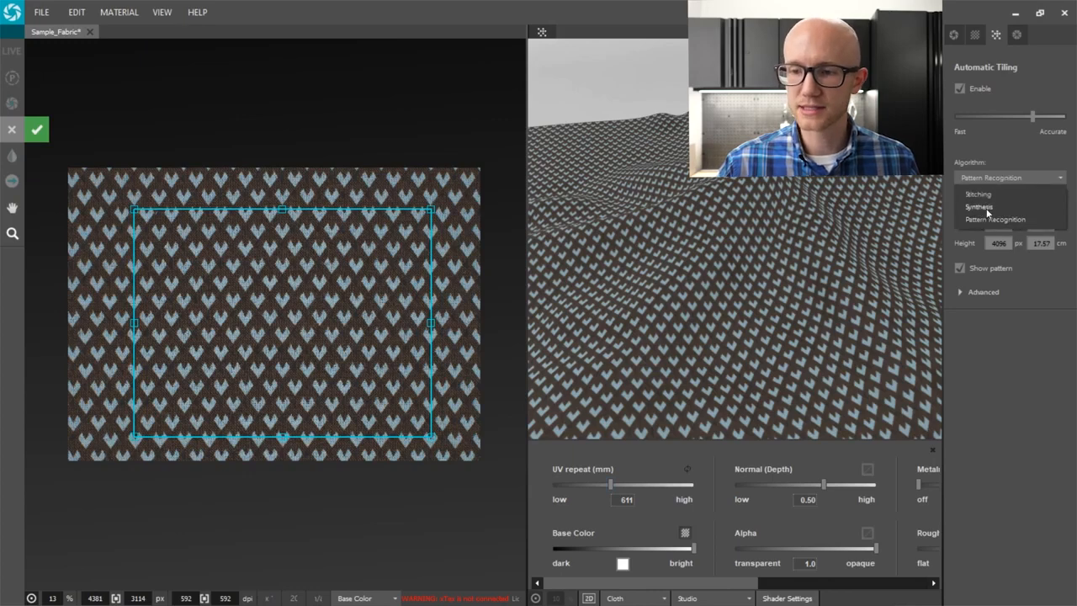
{"action": "left_click", "coordinate": [1025, 151]}
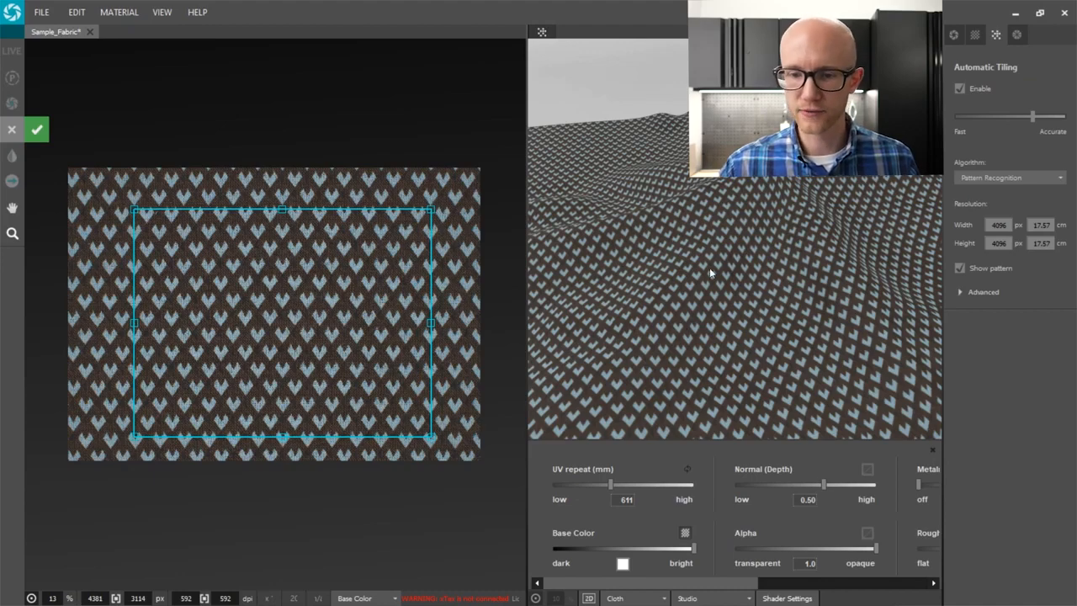
{"action": "left_click_drag", "start_coordinate": [684, 315], "coordinate": [722, 264]}
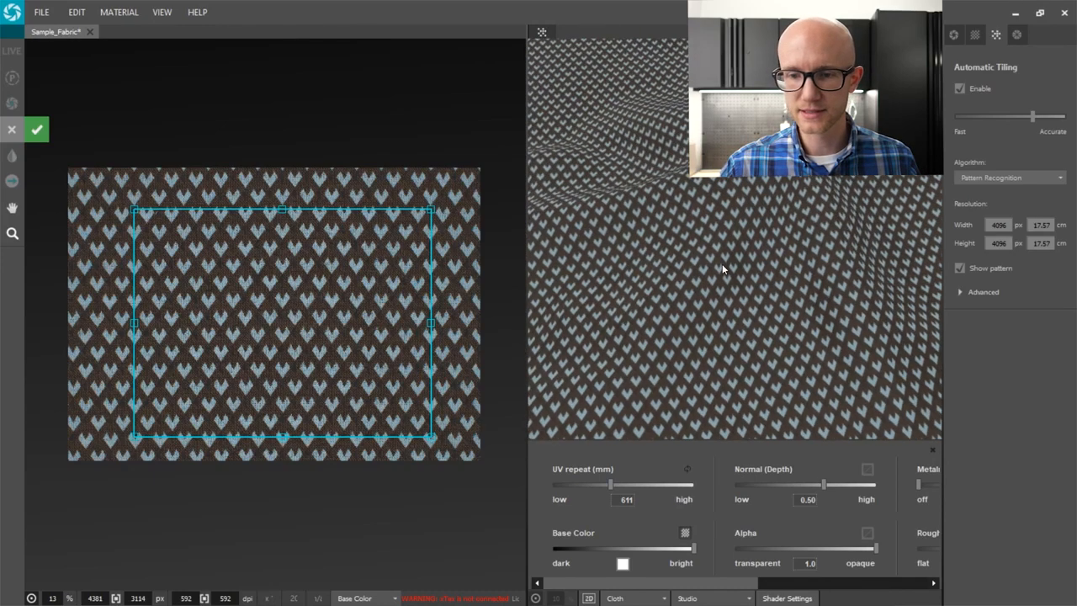
Apply the automatic tiling to the fabric material and view the whole synthesized Base Color texture
{"action": "left_click", "coordinate": [36, 131]}
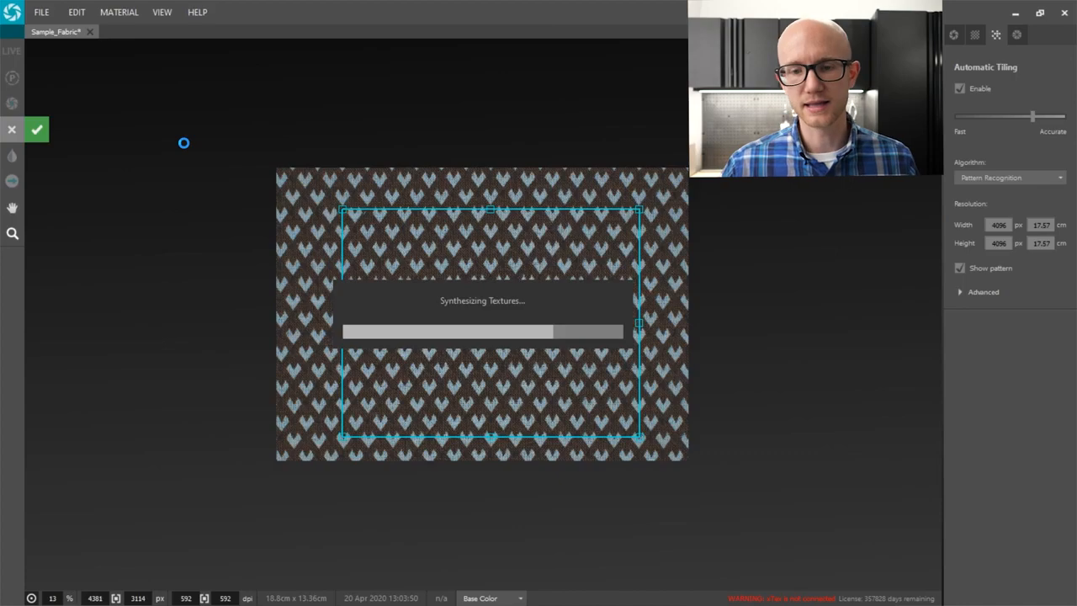
{"action": "scroll", "coordinate": [520, 263], "scroll_direction": "down", "scroll_amount": 1}
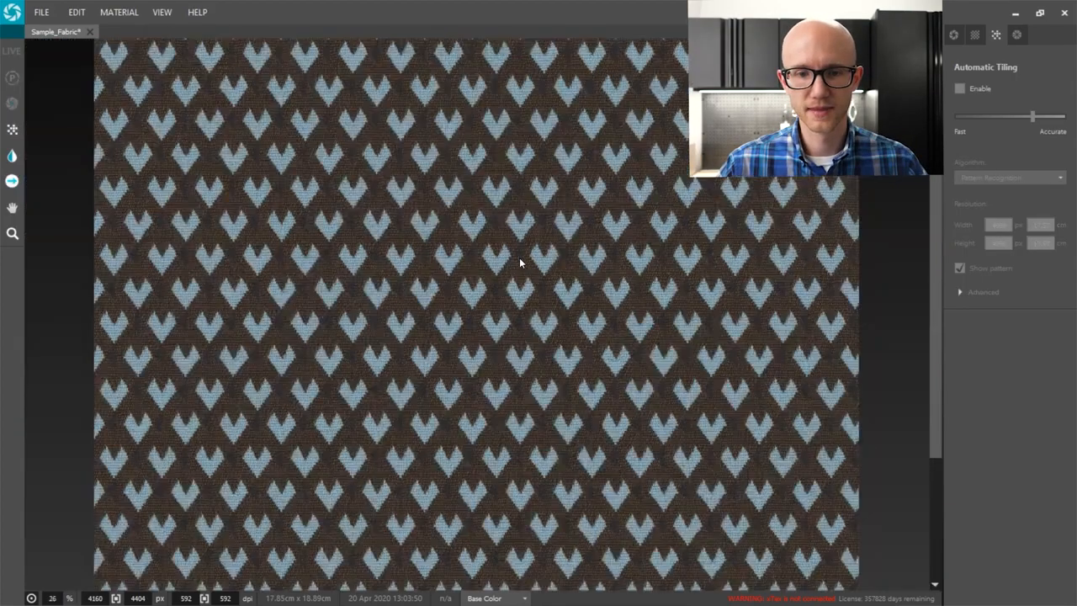
{"action": "scroll", "coordinate": [521, 264], "scroll_direction": "down", "scroll_amount": 3}
{"action": "scroll", "coordinate": [579, 274], "scroll_direction": "up", "scroll_amount": 1}
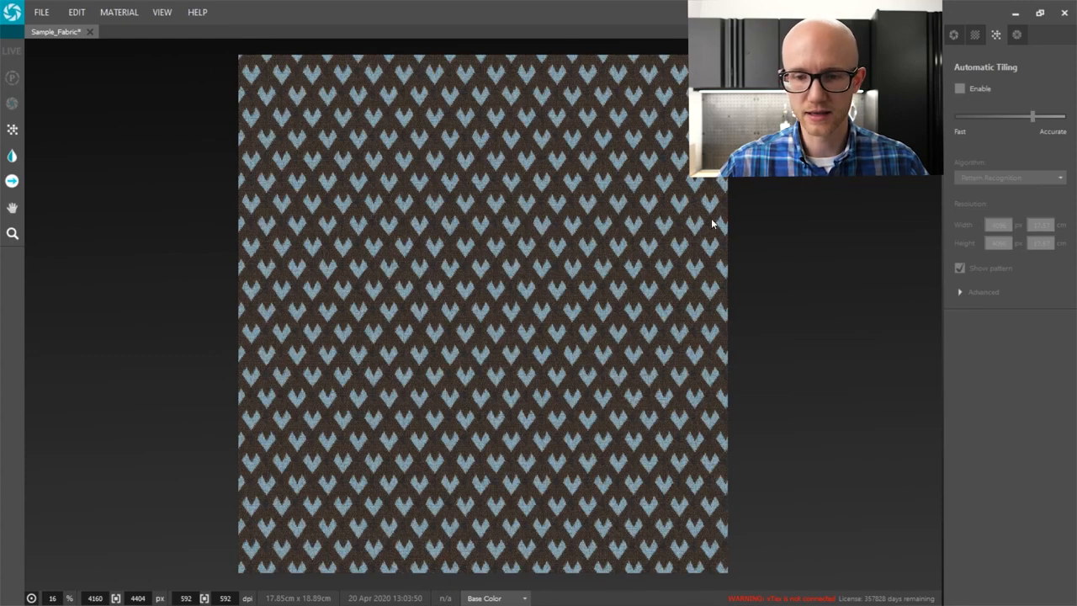
Look at the save dialog for the material in U3M format, dismiss it without saving, and review the export and recolor commands
{"action": "left_click", "coordinate": [42, 15]}
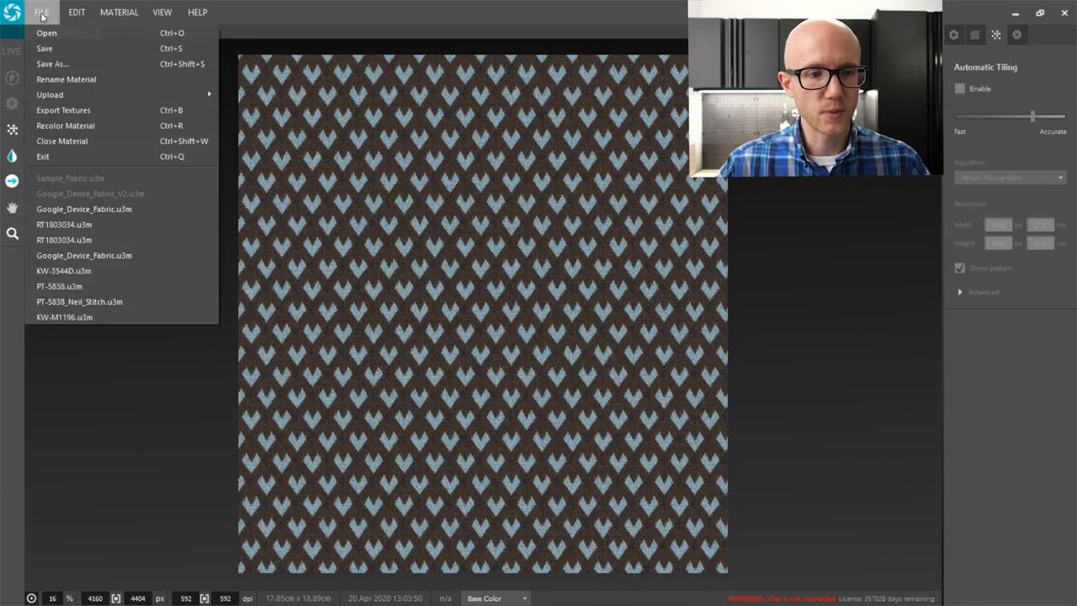
{"action": "left_click", "coordinate": [54, 48]}
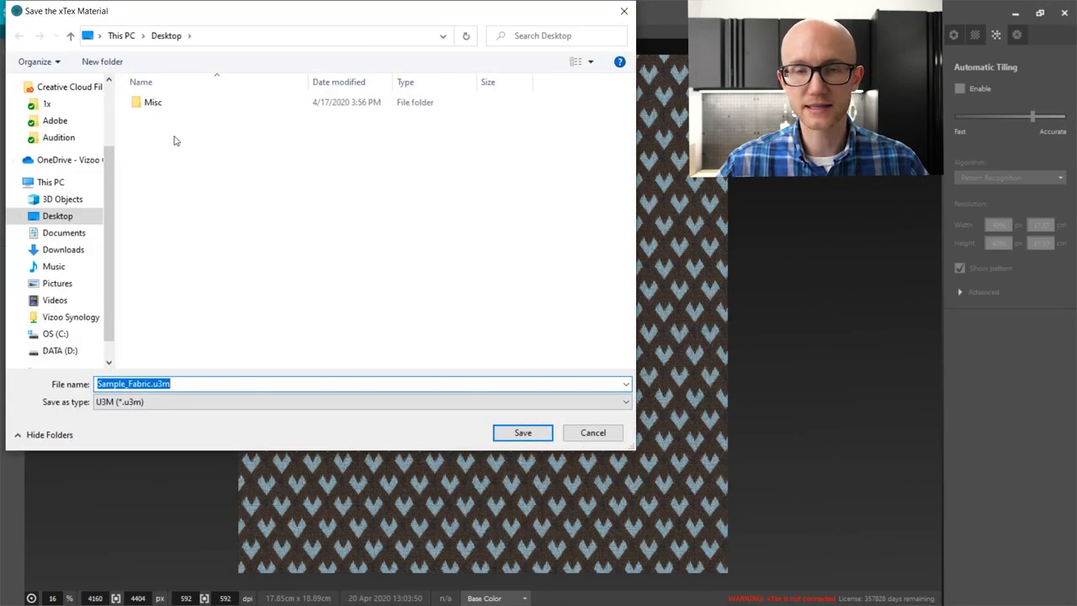
{"action": "left_click", "coordinate": [592, 432]}
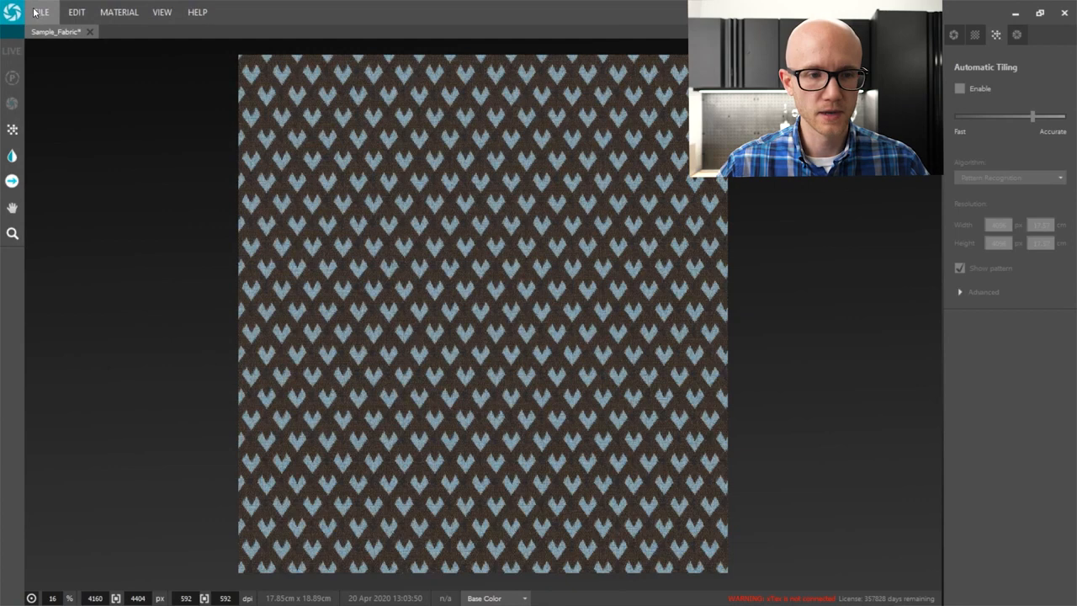
{"action": "left_click", "coordinate": [41, 12]}
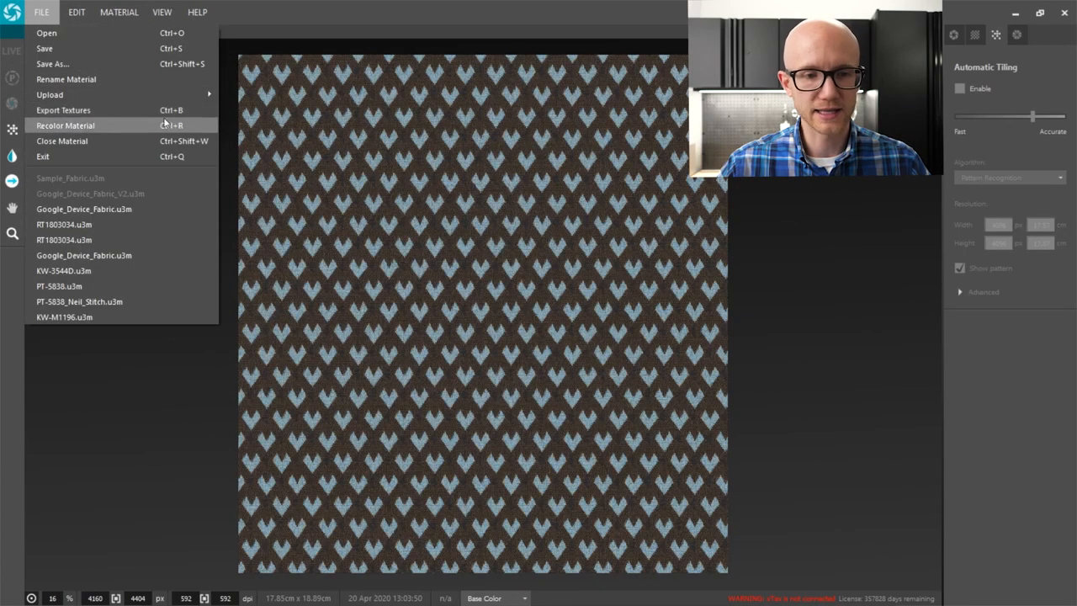
{"action": "left_click", "coordinate": [42, 12]}
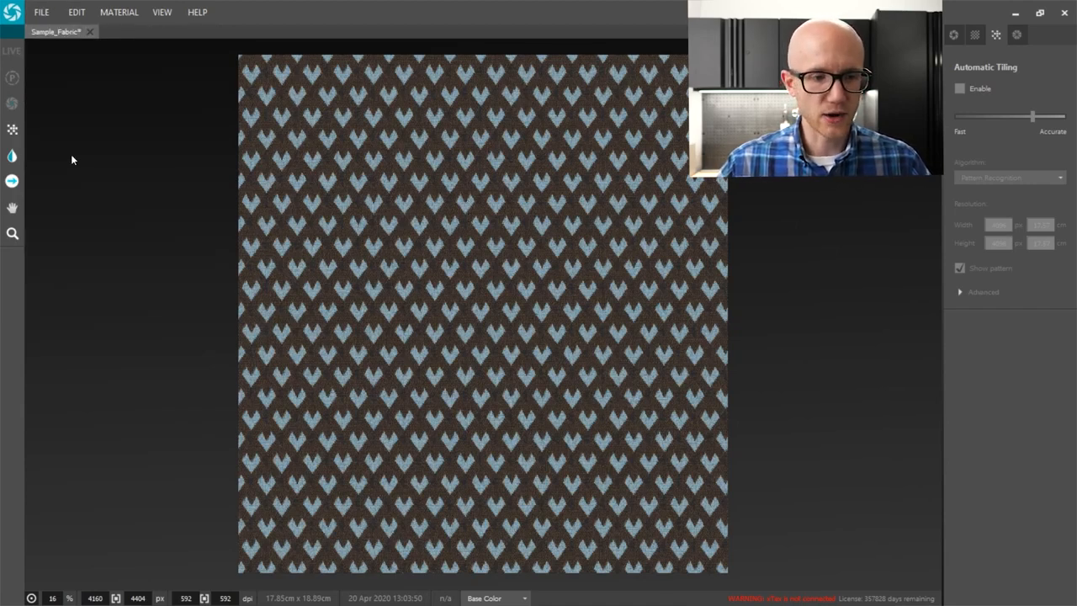
Open the Base Color texture for recoloring and change the light-blue heart swatch to a more saturated blue
{"action": "left_click", "coordinate": [10, 157]}
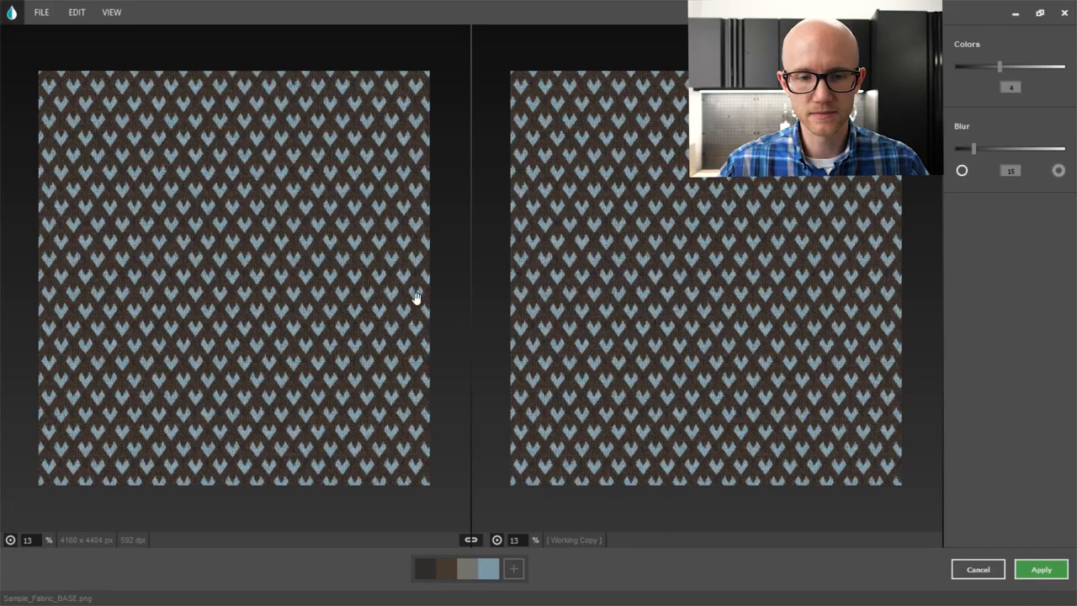
{"action": "scroll", "coordinate": [353, 278], "scroll_direction": "up", "scroll_amount": 2}
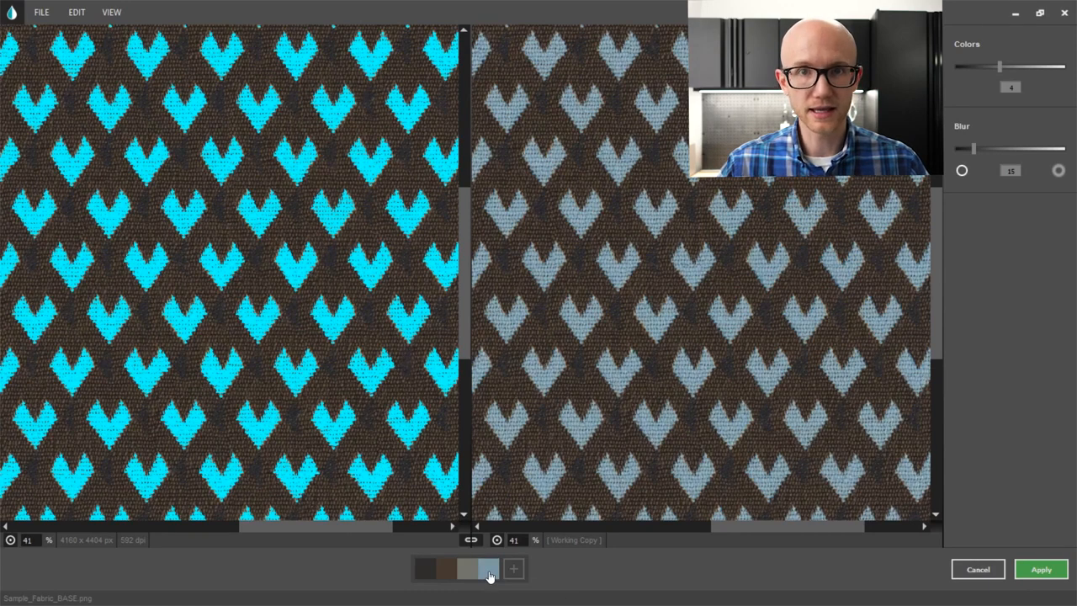
{"action": "double_click", "coordinate": [489, 572]}
{"action": "left_click", "coordinate": [445, 261]}
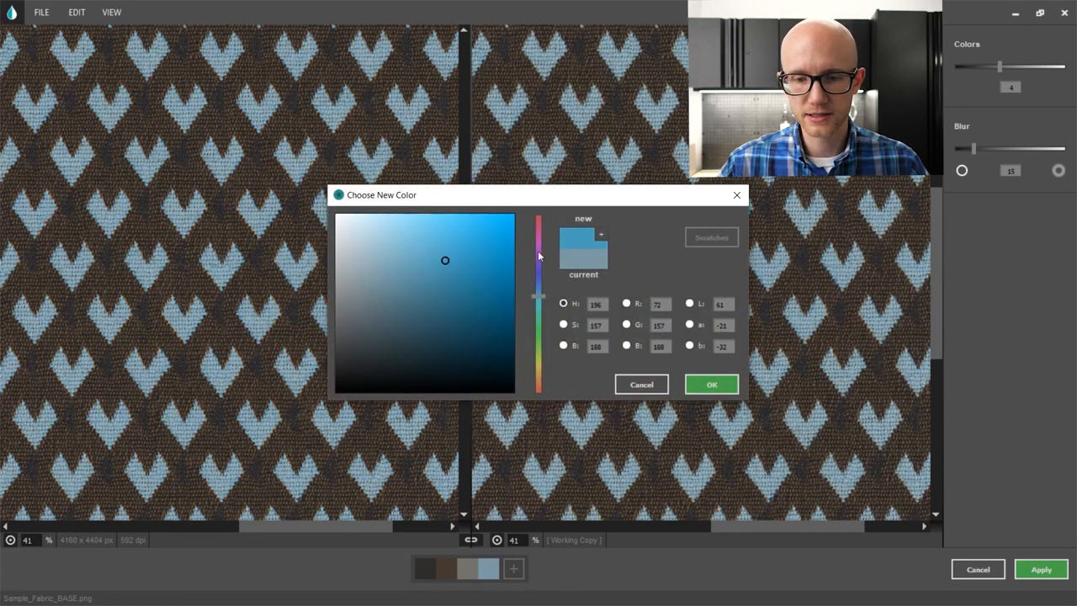
{"action": "left_click", "coordinate": [538, 289]}
{"action": "left_click", "coordinate": [449, 263]}
{"action": "left_click", "coordinate": [727, 386]}
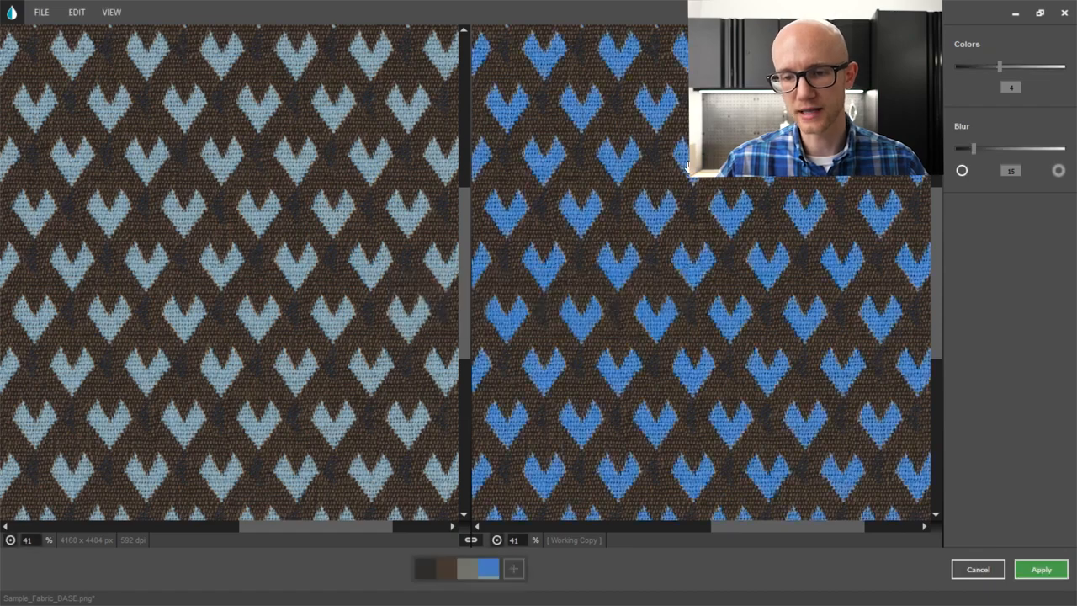
Compare the recolored hearts with the original texture at several magnifications, and review the swatch, mask and lightness map export options
{"action": "scroll", "coordinate": [734, 252], "scroll_direction": "up", "scroll_amount": 3}
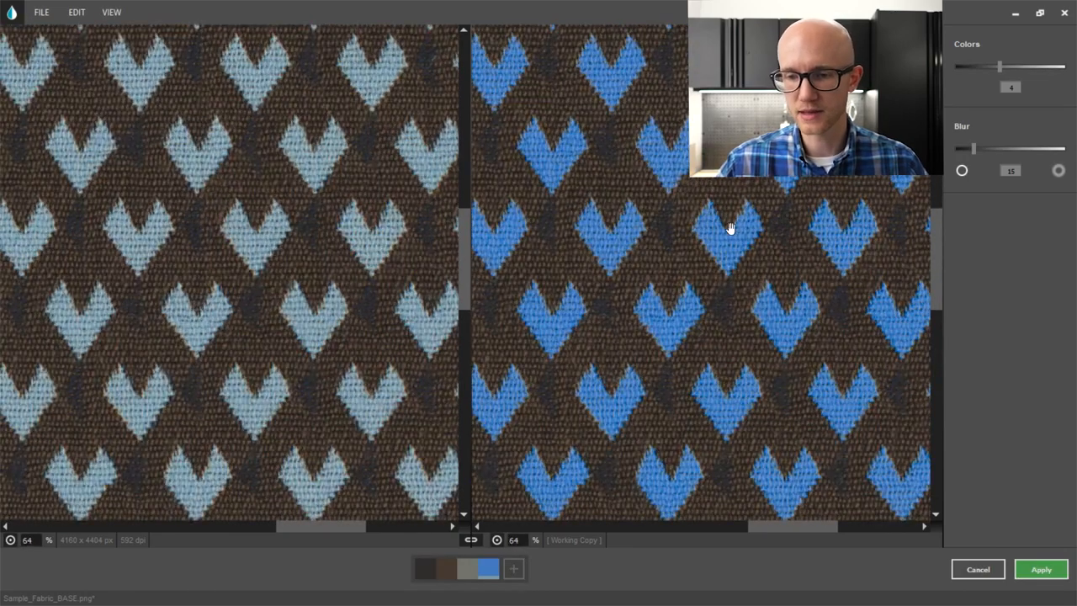
{"action": "scroll", "coordinate": [734, 244], "scroll_direction": "down", "scroll_amount": 3}
{"action": "scroll", "coordinate": [734, 245], "scroll_direction": "up", "scroll_amount": 3}
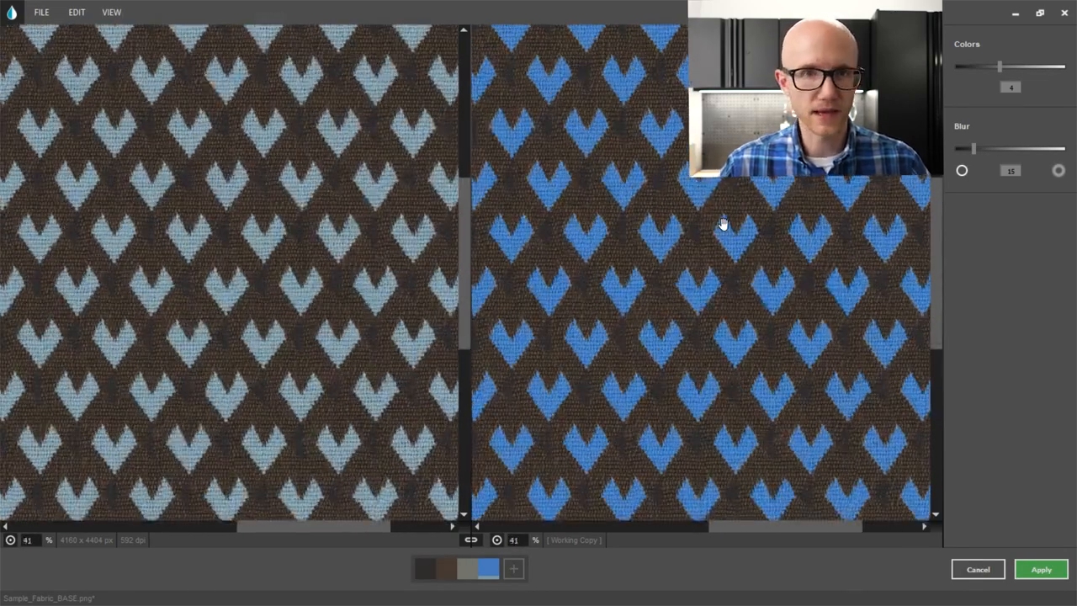
{"action": "scroll", "coordinate": [721, 226], "scroll_direction": "down", "scroll_amount": 3}
{"action": "scroll", "coordinate": [719, 225], "scroll_direction": "down", "scroll_amount": 2}
{"action": "left_click", "coordinate": [42, 12]}
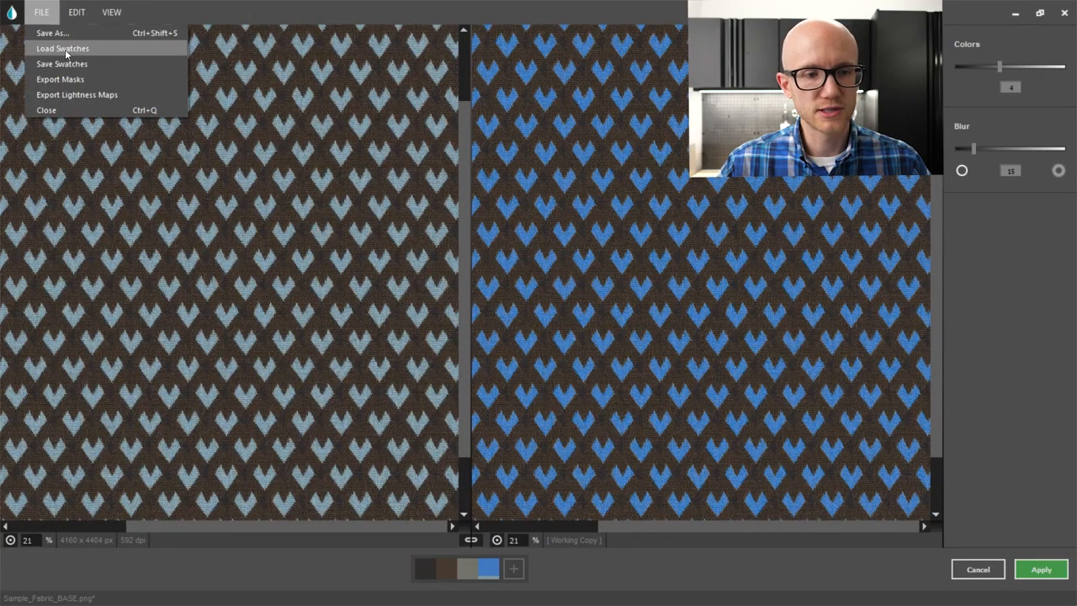
{"action": "left_click", "coordinate": [48, 23]}
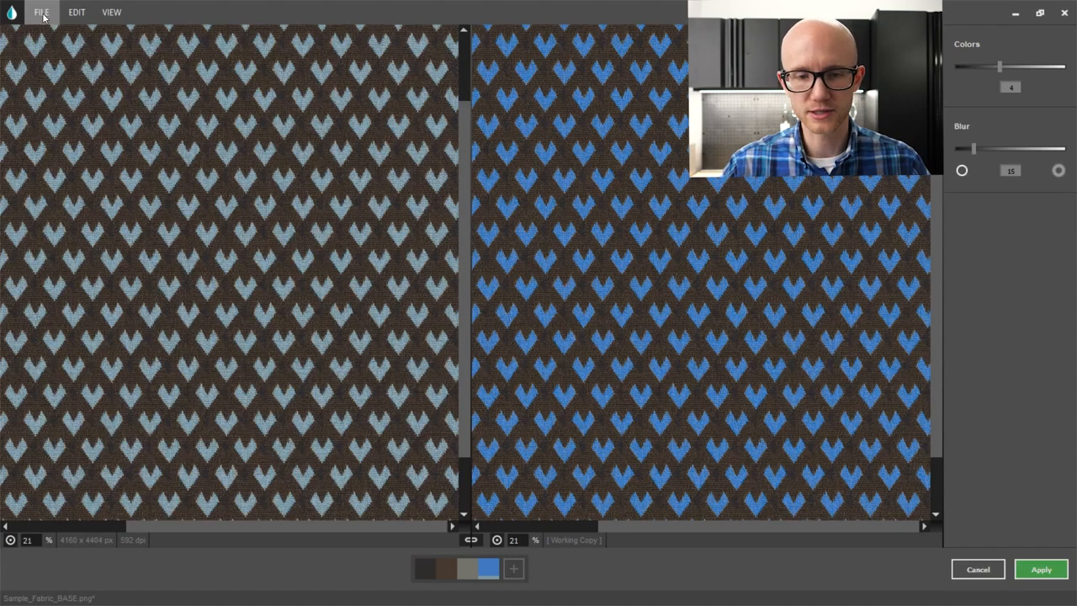
Look at the dialog for saving the recolored texture as a PNG image, and dismiss it without saving
{"action": "scroll", "coordinate": [754, 238], "scroll_direction": "up", "scroll_amount": 2}
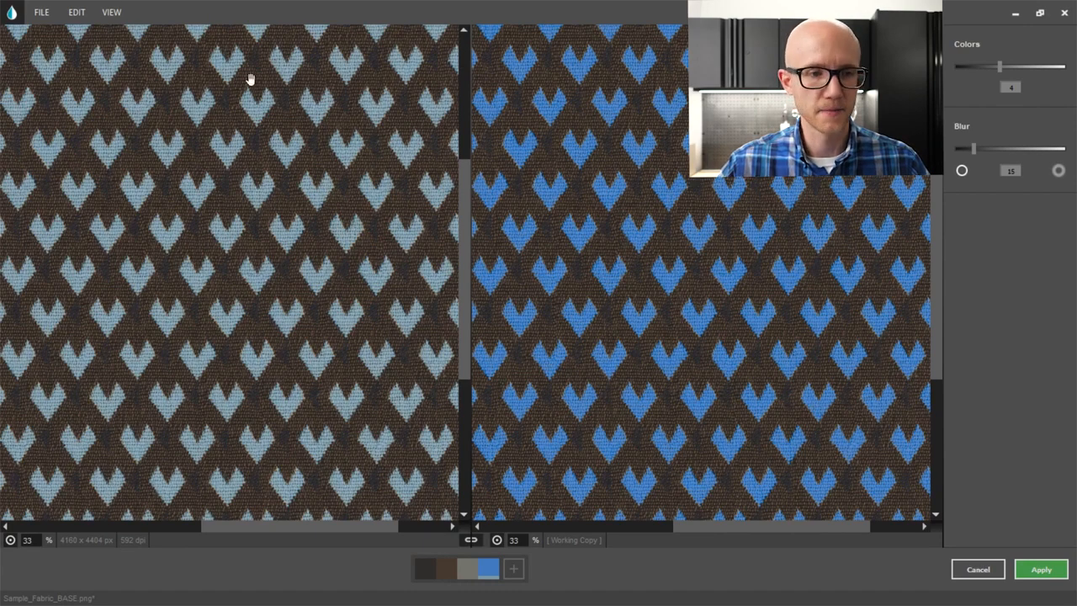
{"action": "left_click", "coordinate": [31, 12]}
{"action": "left_click", "coordinate": [48, 29]}
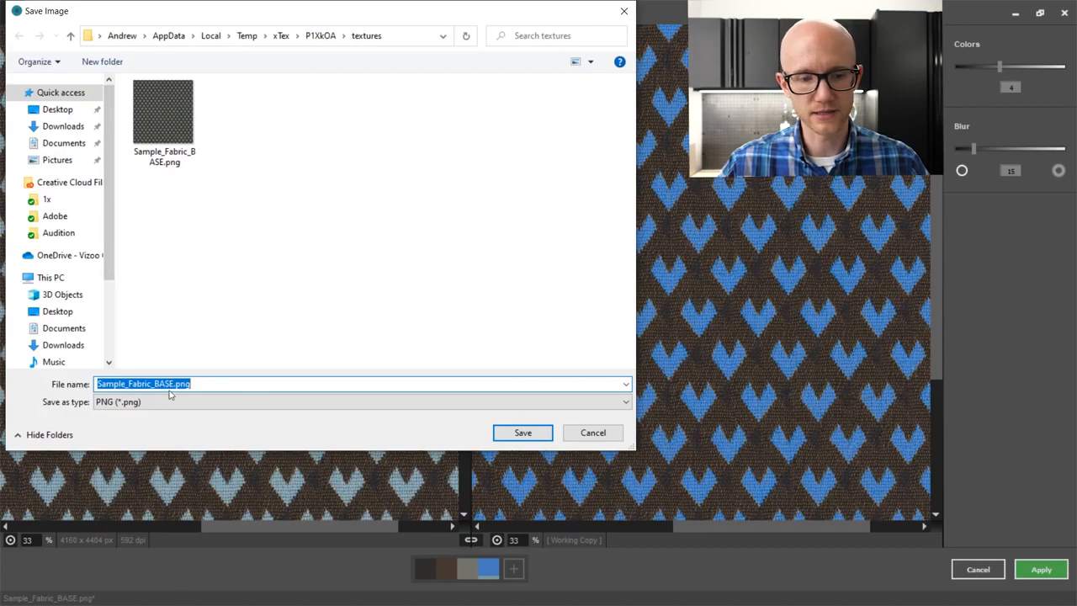
{"action": "left_click", "coordinate": [594, 433]}
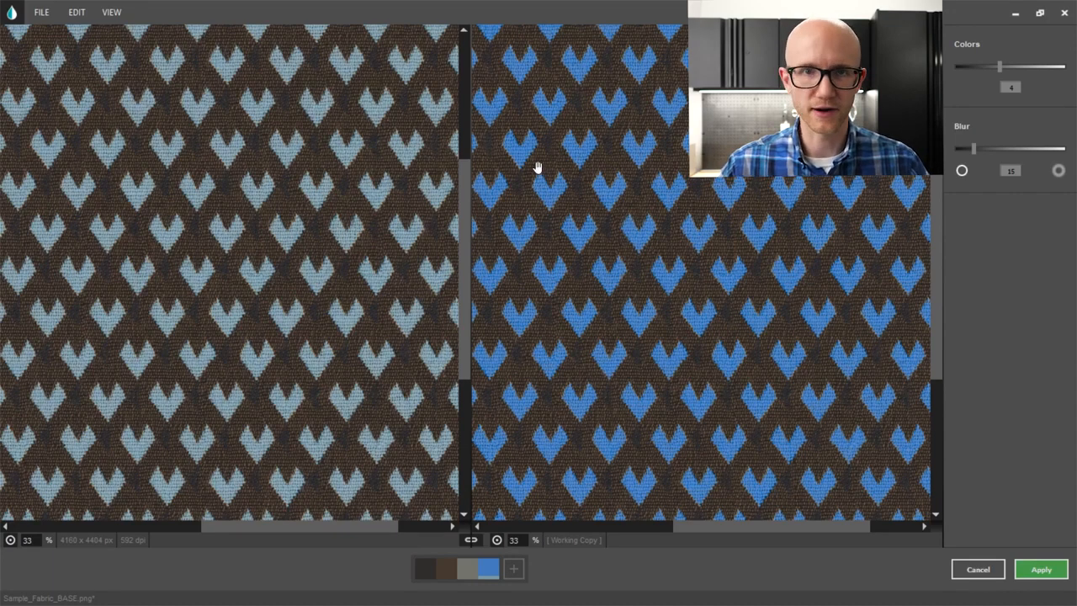
{"action": "left_click", "coordinate": [41, 11]}
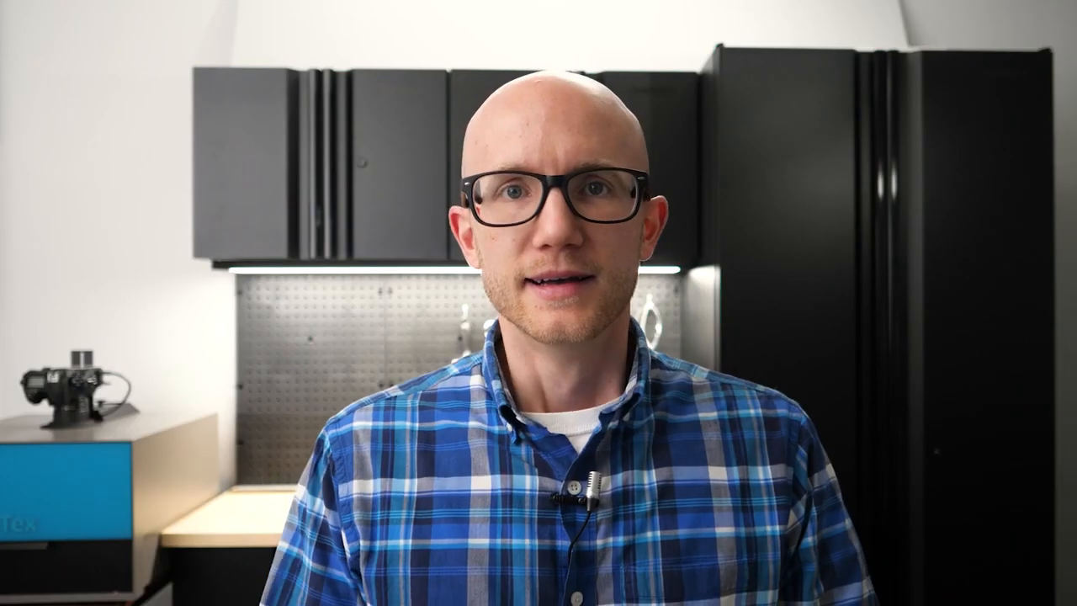